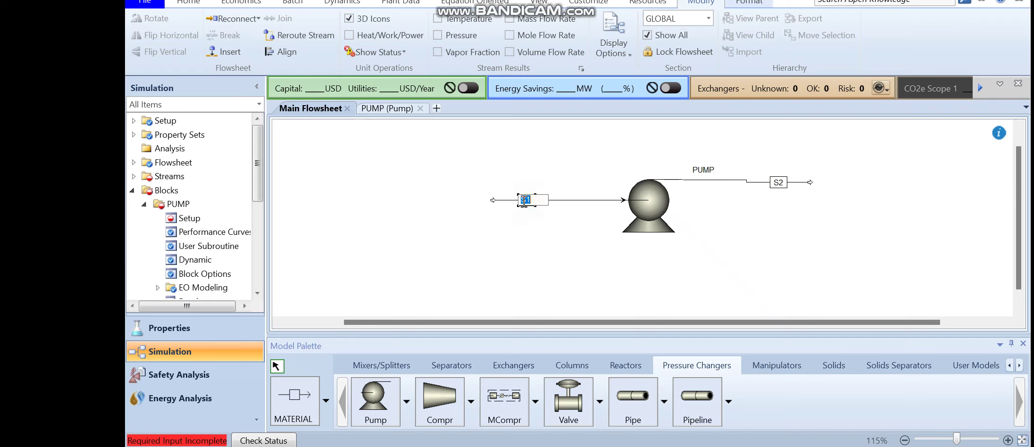
Open the input specifications of feed stream S1
{"action": "left_click", "coordinate": [528, 201]}
{"action": "left_click", "coordinate": [559, 200]}
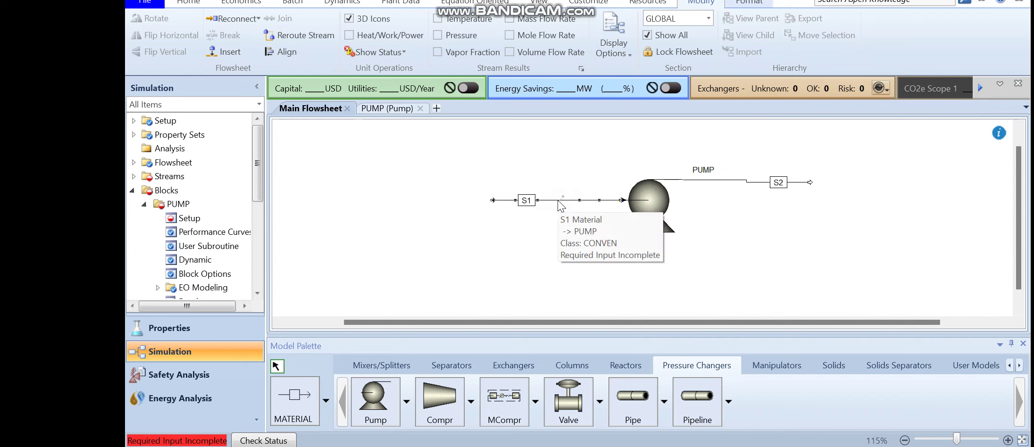
{"action": "double_click", "coordinate": [559, 200]}
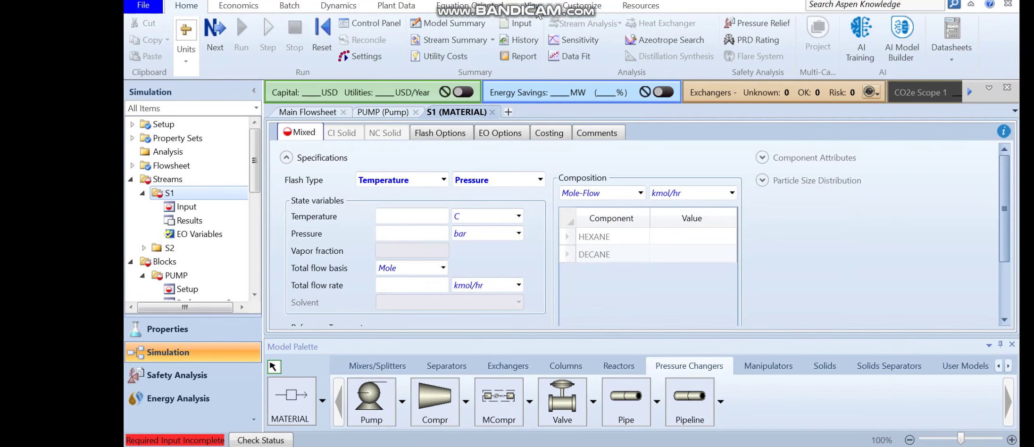
{"action": "left_click", "coordinate": [537, 13]}
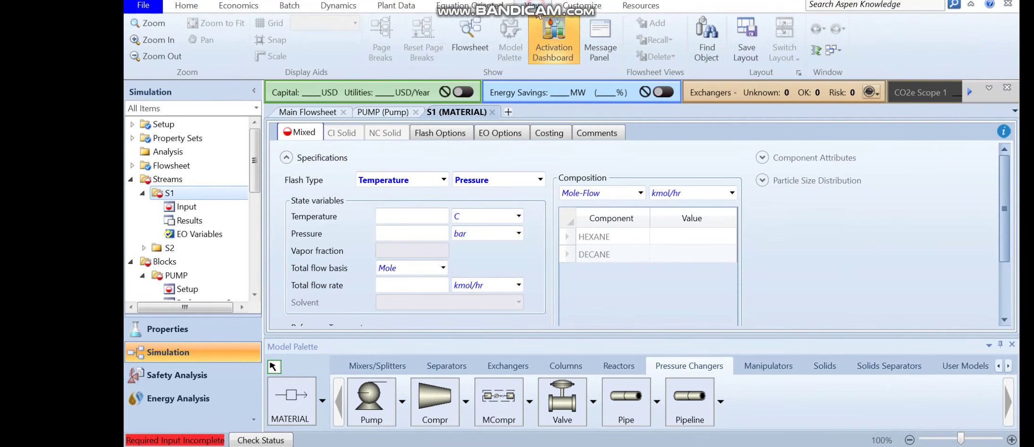
{"action": "left_click", "coordinate": [471, 42]}
{"action": "left_click", "coordinate": [584, 267]}
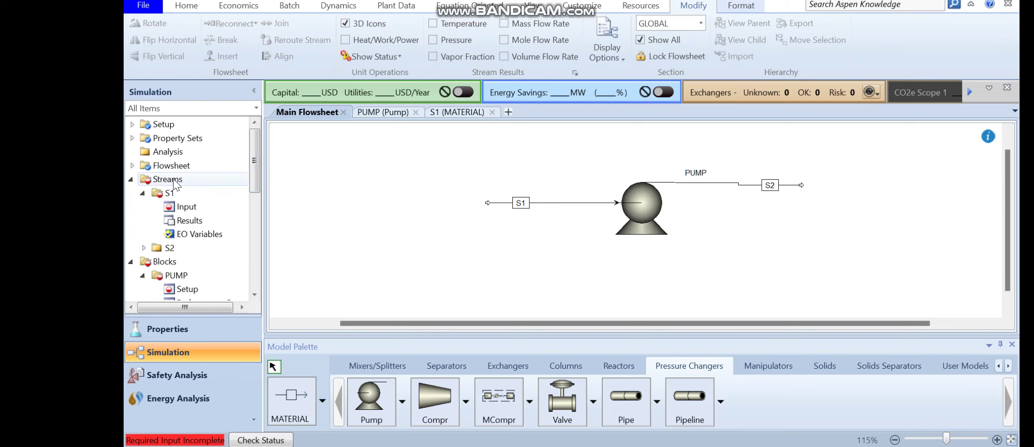
{"action": "double_click", "coordinate": [175, 208]}
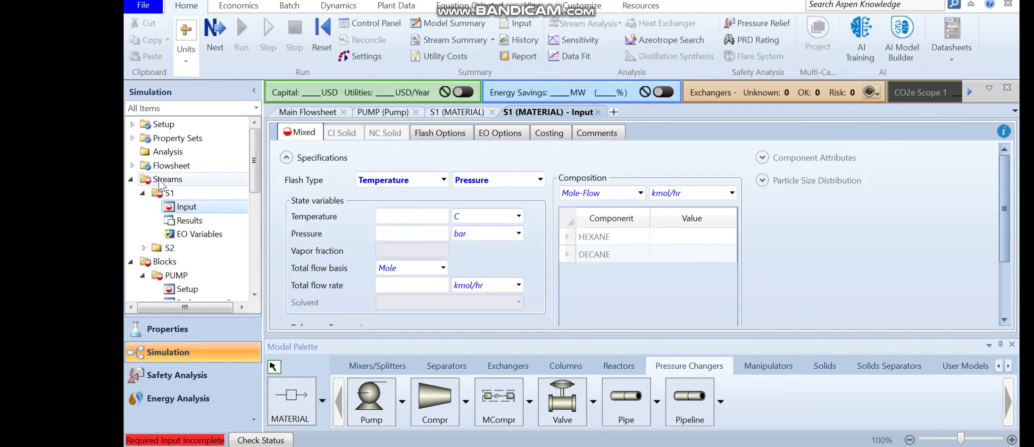
Set stream S1's temperature to 70 C and its pressure to 1 bar
{"action": "left_click", "coordinate": [421, 218]}
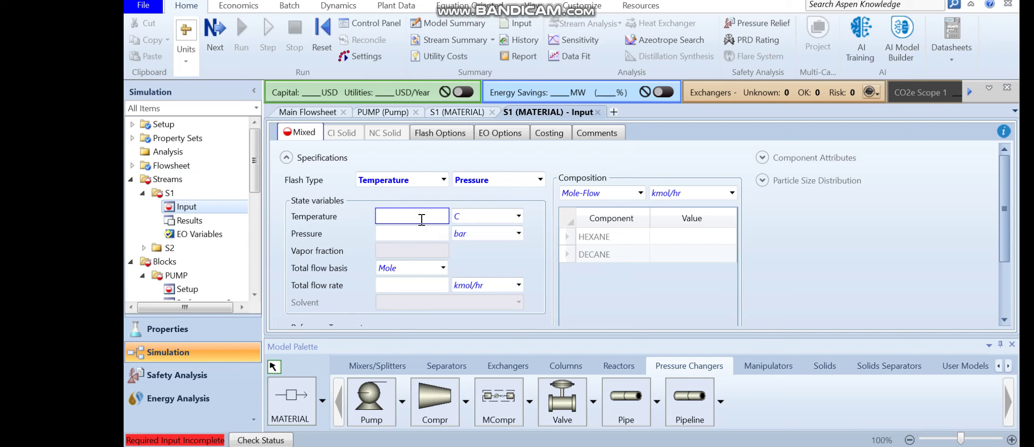
{"action": "type", "text": "70"}
{"action": "left_click", "coordinate": [518, 216]}
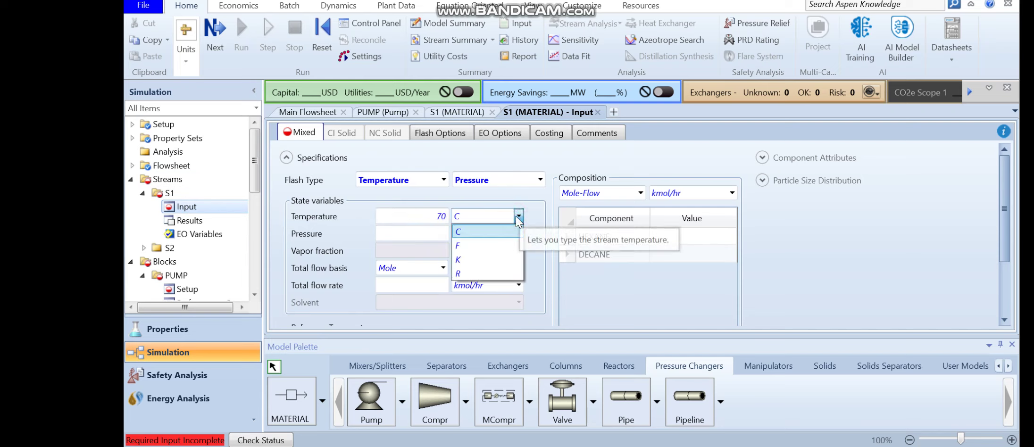
{"action": "left_click", "coordinate": [458, 232]}
{"action": "left_click", "coordinate": [417, 234]}
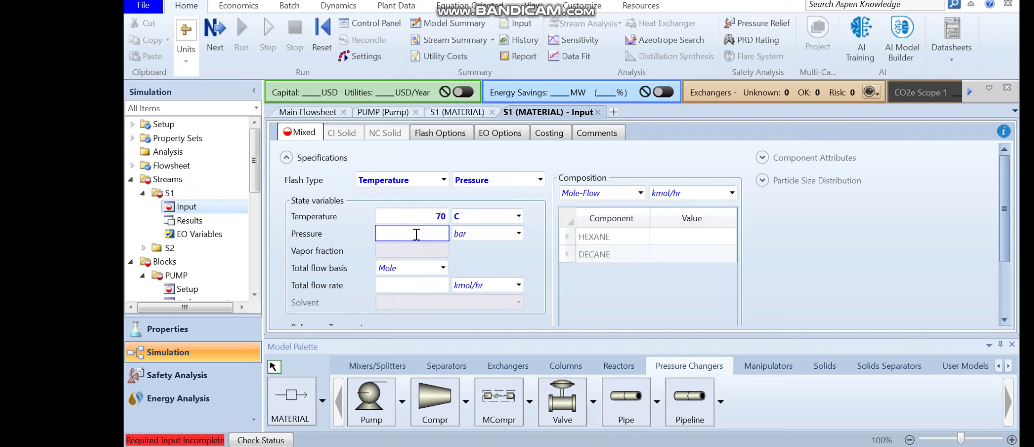
{"action": "type", "text": "1"}
{"action": "key", "text": "Return"}
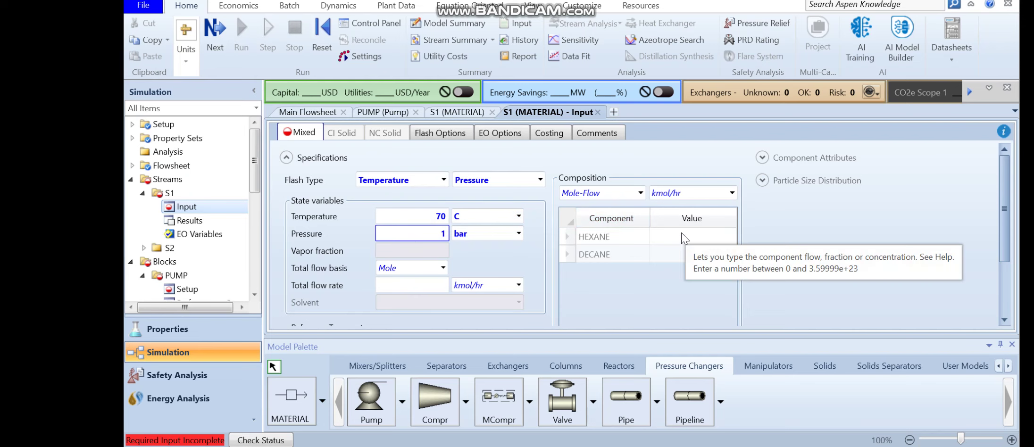
Give S1's composition as mole flow in mol/min, with 100 for HEXANE and 100 for DECANE
{"action": "left_click", "coordinate": [732, 193]}
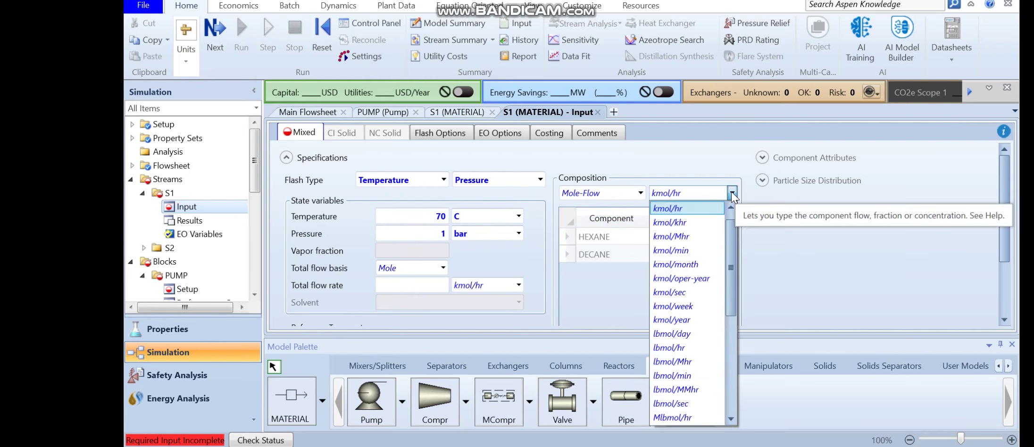
{"action": "key", "text": "Page_Down"}
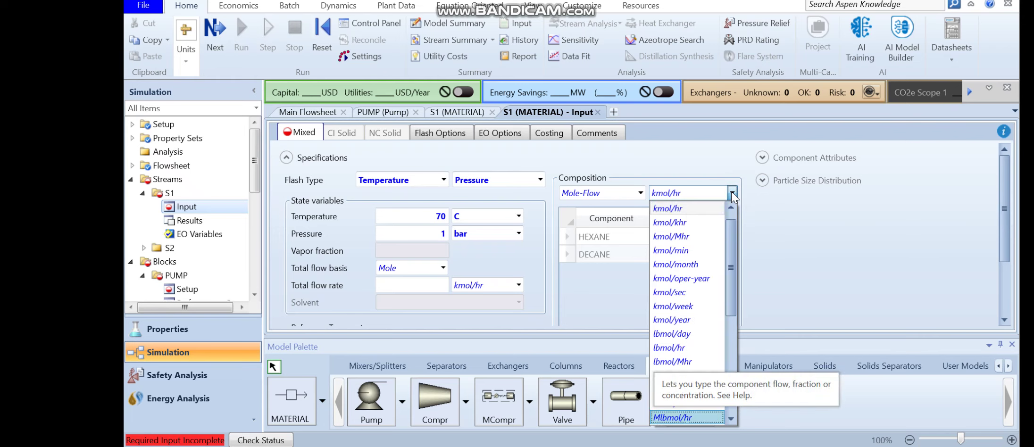
{"action": "left_click_drag", "start_coordinate": [732, 224], "coordinate": [736, 367]}
{"action": "key", "text": "Down"}
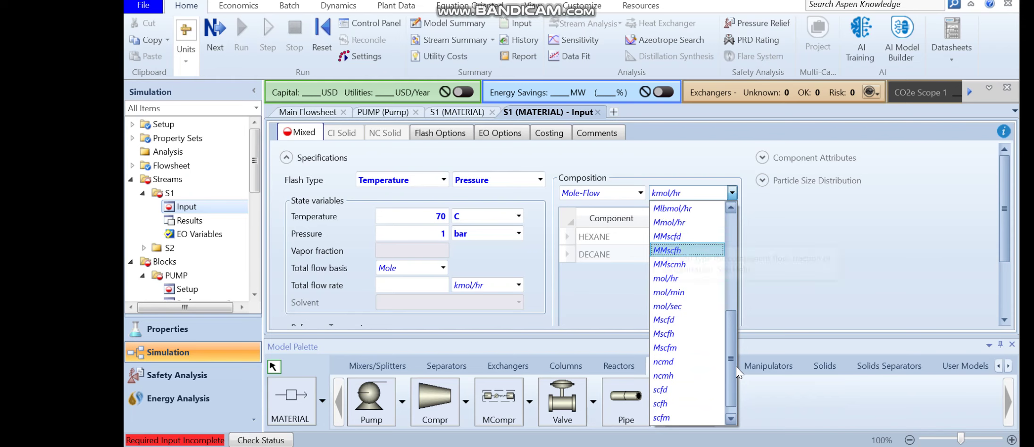
{"action": "key", "text": "Down"}
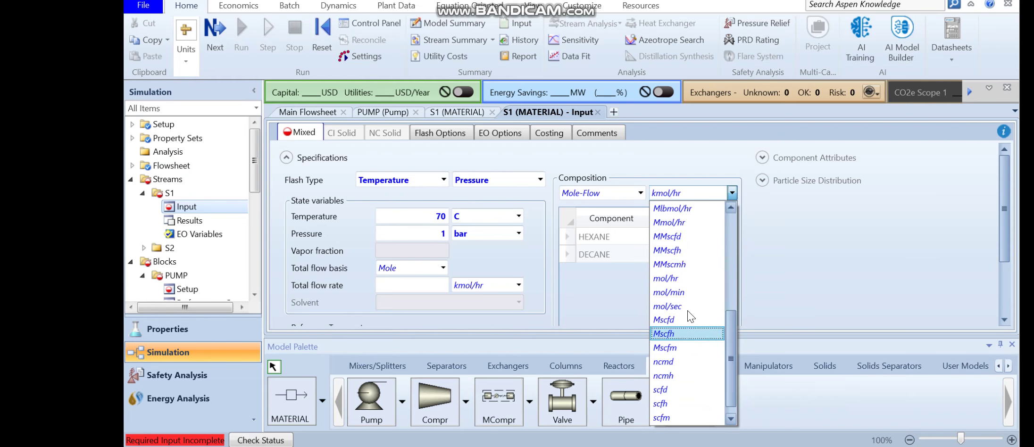
{"action": "left_click", "coordinate": [683, 291]}
{"action": "left_click", "coordinate": [683, 243]}
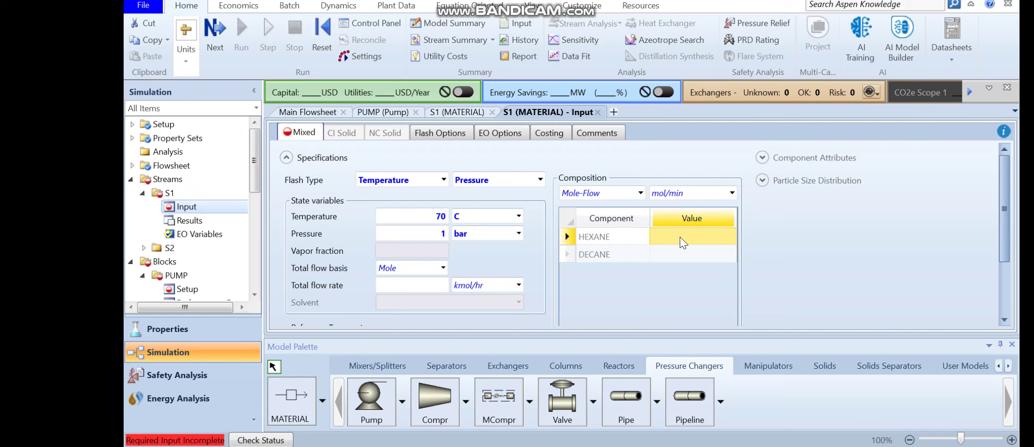
{"action": "type", "text": "100"}
{"action": "key", "text": "Return"}
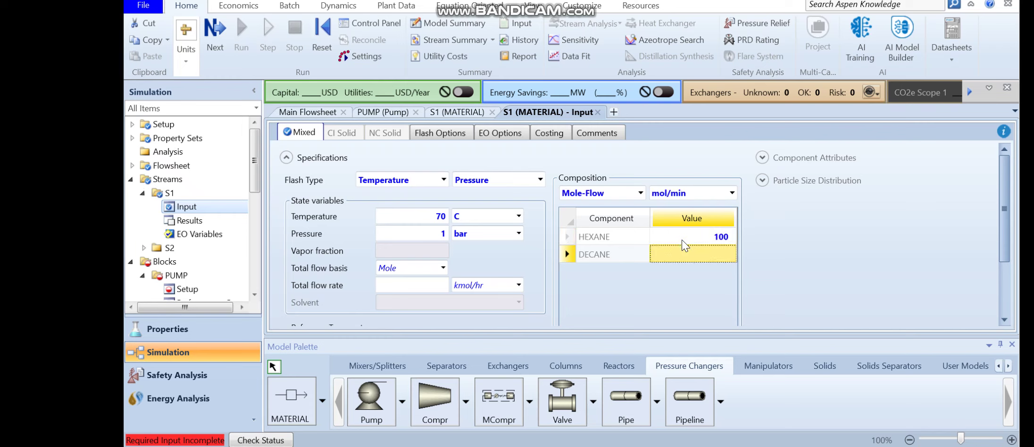
{"action": "type", "text": "100"}
Return to the main flowsheet and open the specifications of the PUMP block
{"action": "left_click", "coordinate": [533, 5]}
{"action": "left_click", "coordinate": [472, 32]}
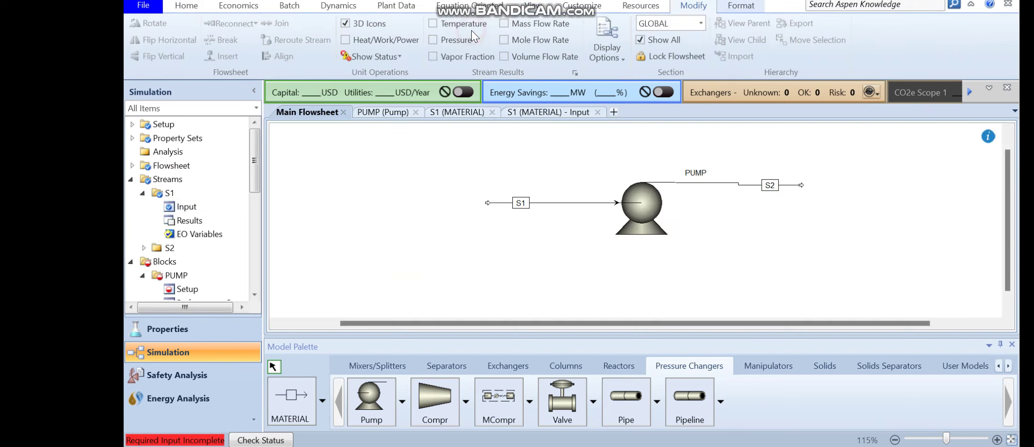
{"action": "double_click", "coordinate": [644, 209]}
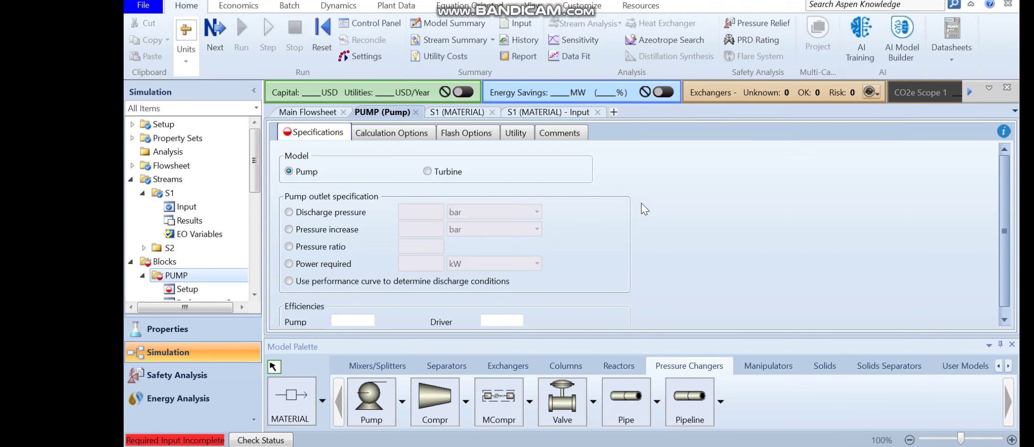
{"action": "left_click_drag", "start_coordinate": [257, 172], "coordinate": [257, 185]}
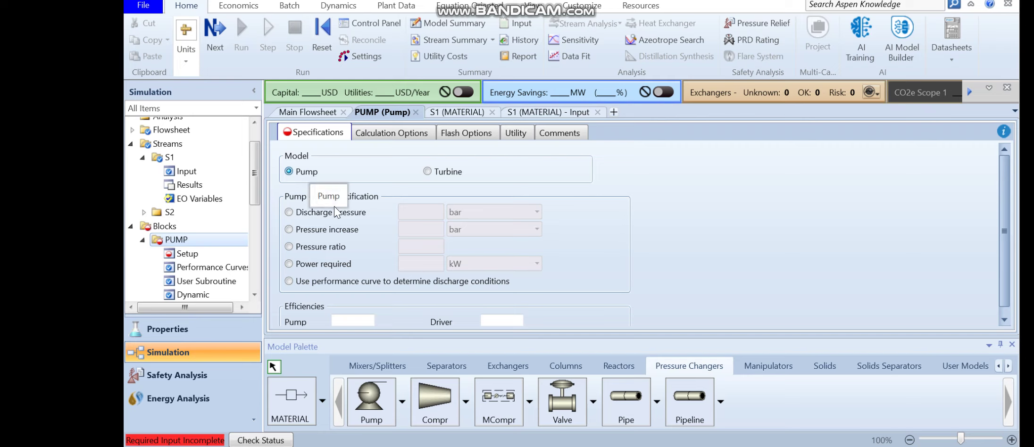
Try the pump outlet specification options in turn: discharge pressure, pressure increase, pressure ratio and power required
{"action": "left_click", "coordinate": [353, 214]}
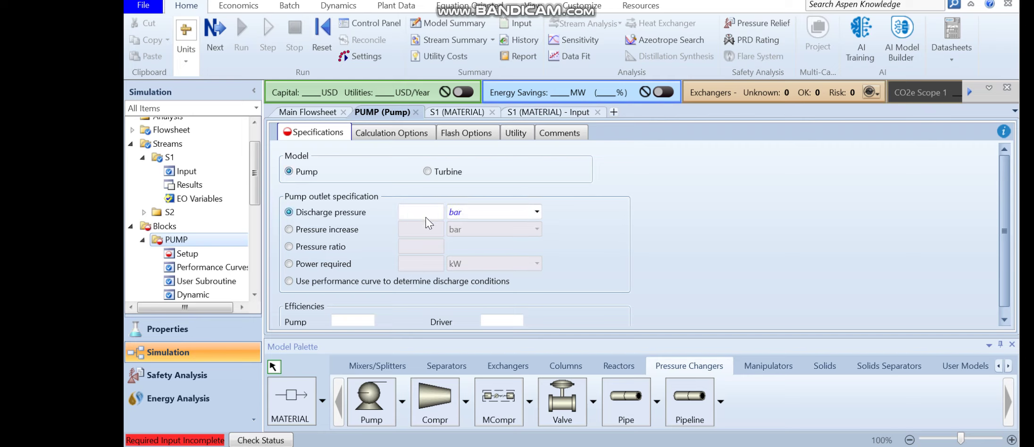
{"action": "left_click", "coordinate": [430, 211]}
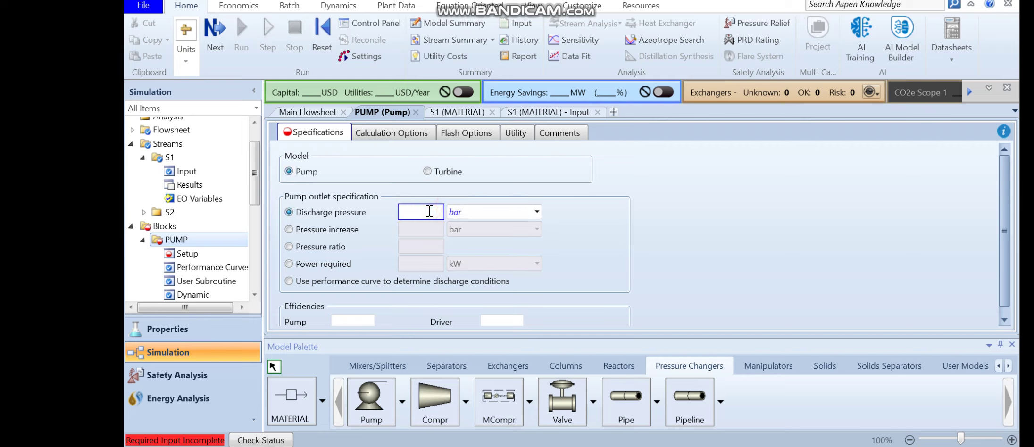
{"action": "left_click", "coordinate": [329, 231]}
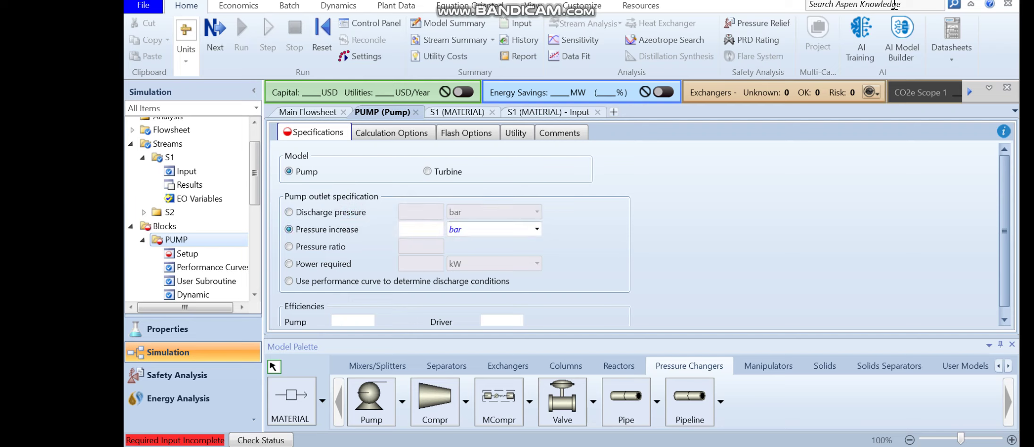
{"action": "left_click", "coordinate": [304, 247]}
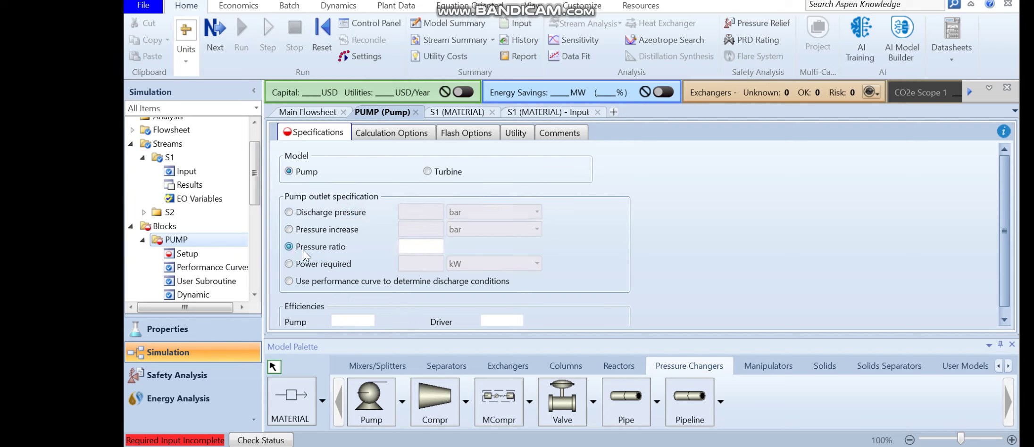
{"action": "left_click", "coordinate": [310, 267]}
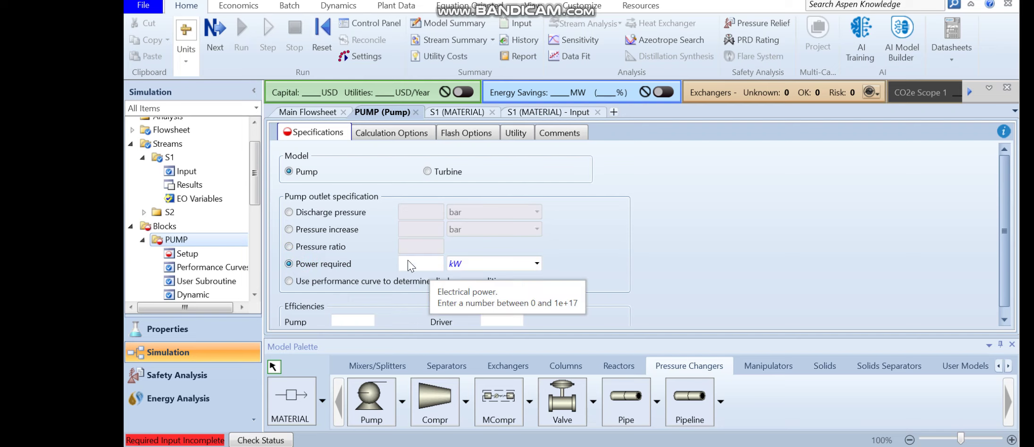
Specify the pump outlet by a discharge pressure of 5.2 bar
{"action": "left_click", "coordinate": [289, 212]}
{"action": "left_click", "coordinate": [426, 212]}
{"action": "type", "text": "5.2"}
{"action": "key", "text": "Return"}
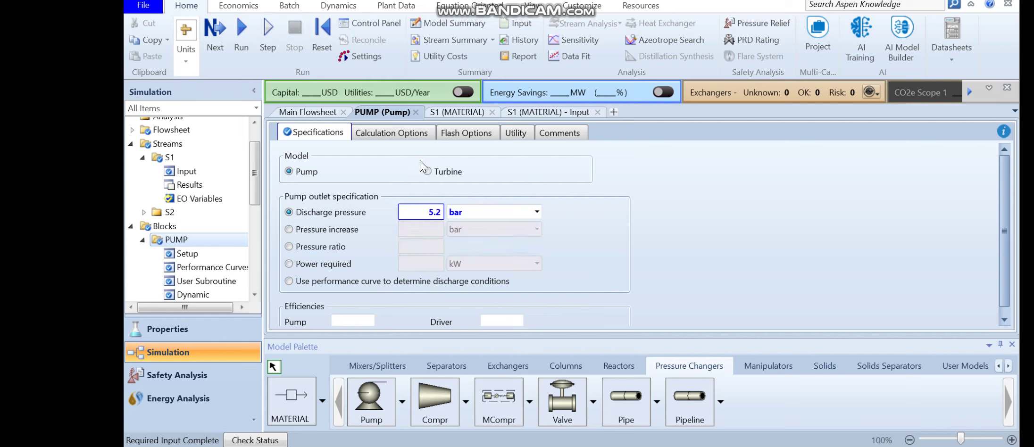
Run the simulation and open the results of the PUMP block
{"action": "left_click", "coordinate": [242, 43]}
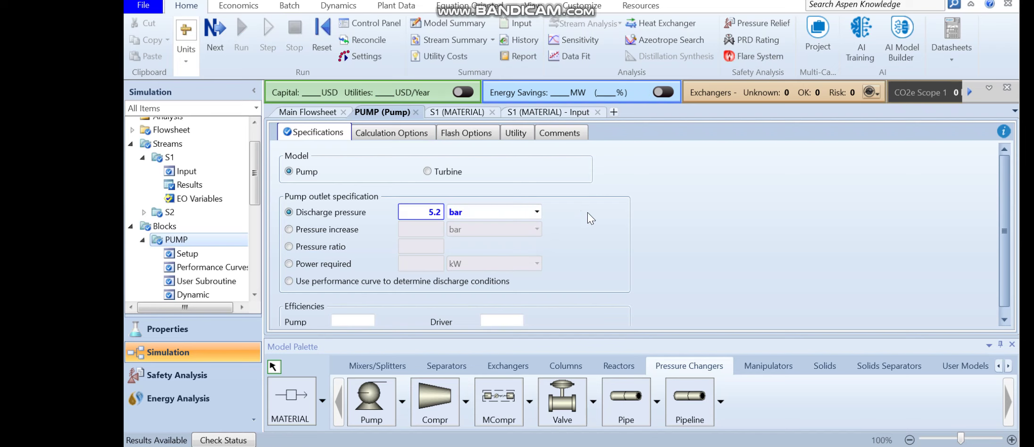
{"action": "left_click_drag", "start_coordinate": [258, 184], "coordinate": [255, 211]}
{"action": "left_click", "coordinate": [203, 235]}
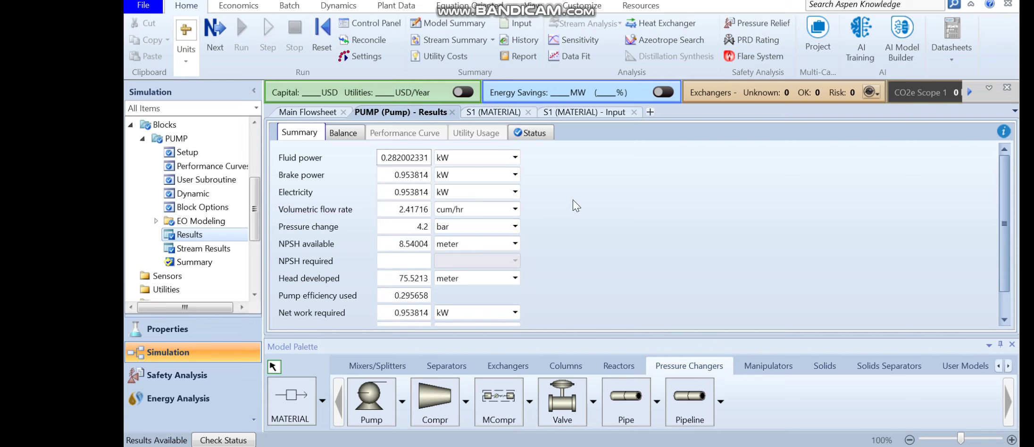
Read questions Q3 and Q4 in the Word document, then examine the electricity and outlet temperature in the pump's results summary
{"action": "left_click", "coordinate": [934, 1]}
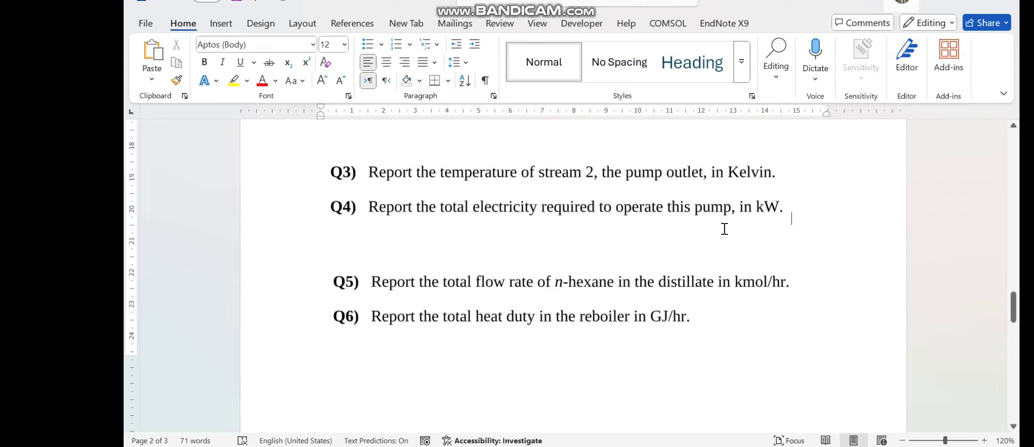
{"action": "key", "text": "alt+Tab"}
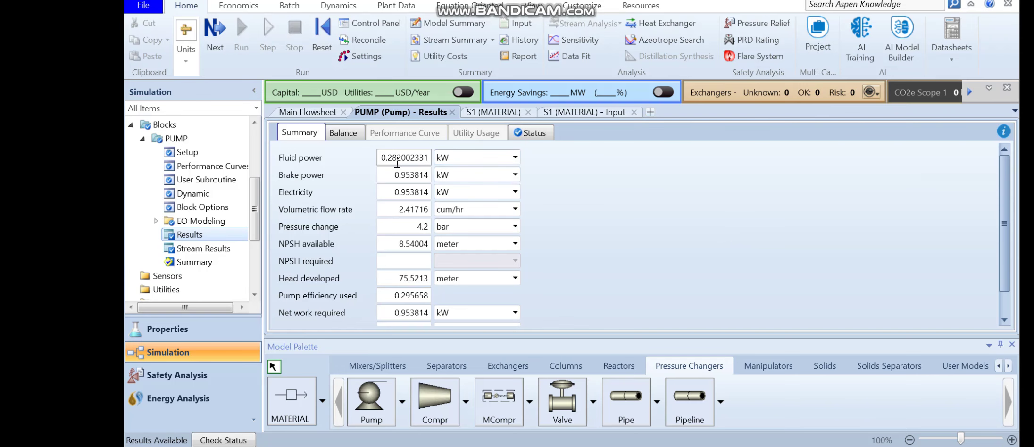
{"action": "scroll", "coordinate": [367, 236], "scroll_direction": "down", "scroll_amount": 1}
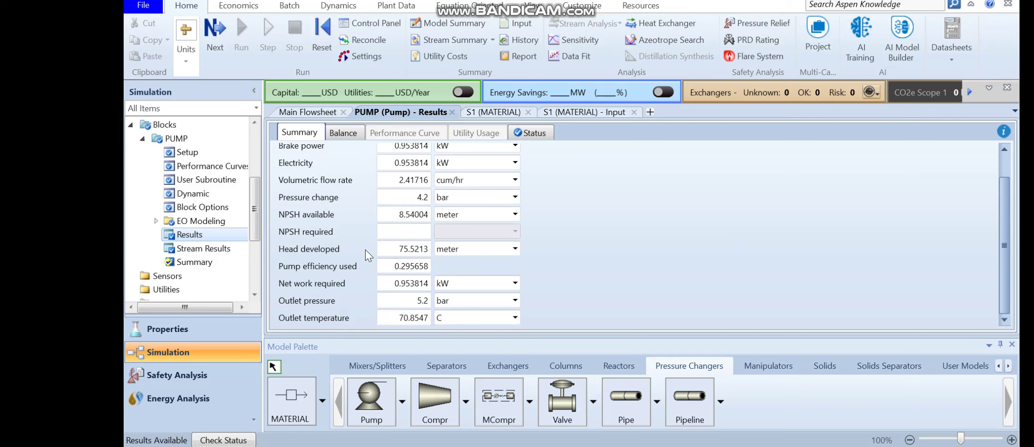
{"action": "scroll", "coordinate": [367, 256], "scroll_direction": "up", "scroll_amount": 1}
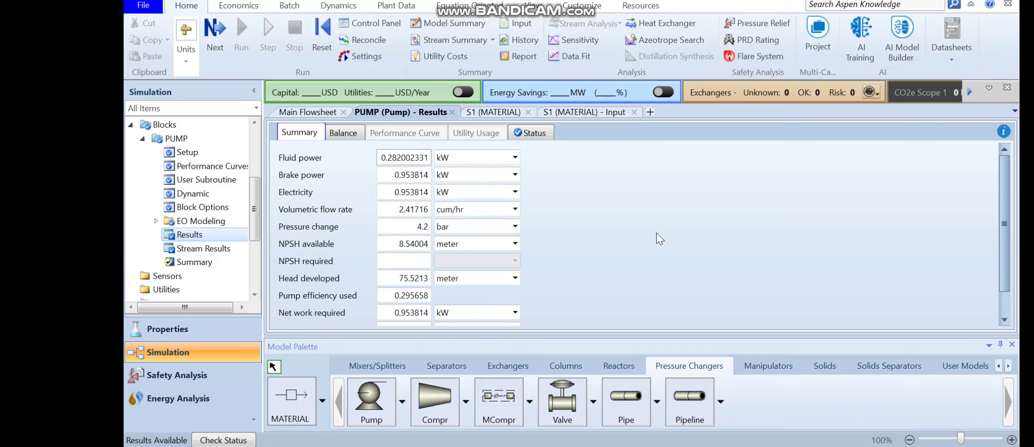
{"action": "scroll", "coordinate": [660, 239], "scroll_direction": "down", "scroll_amount": 1}
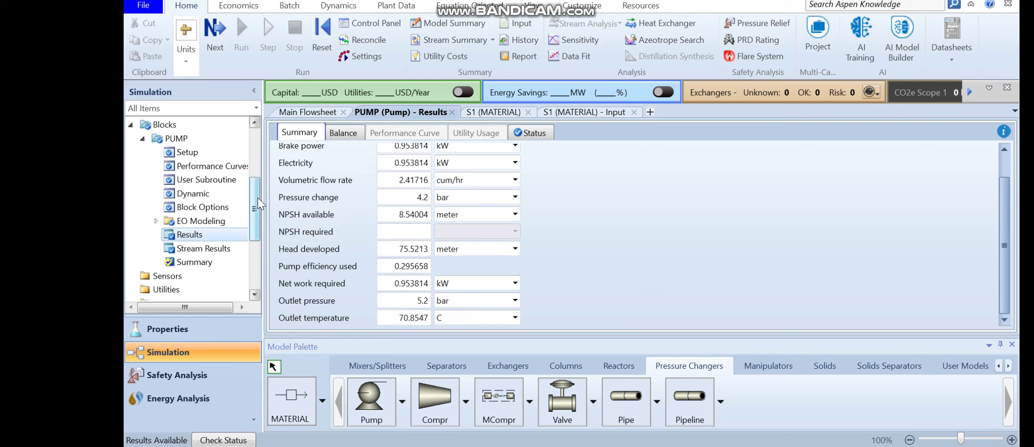
Open the pump's stream results and compare the source, destination, temperature and pressure of streams S1 and S2
{"action": "left_click", "coordinate": [215, 254]}
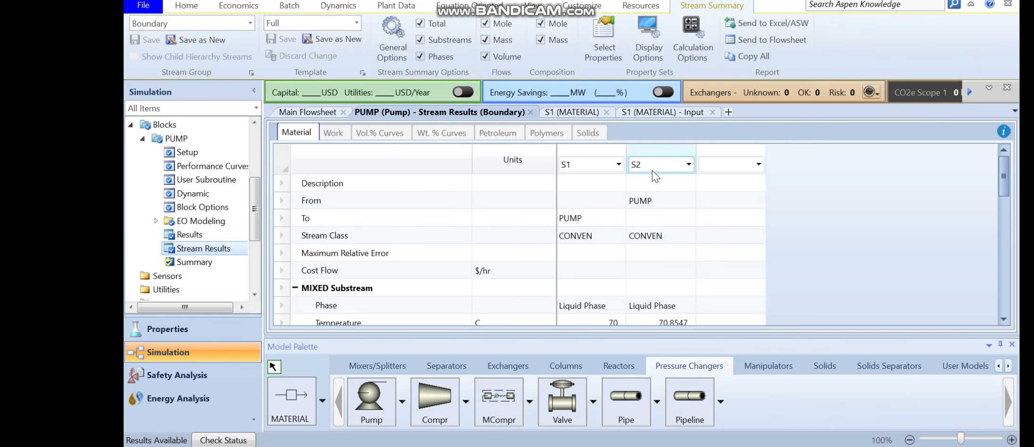
{"action": "left_click", "coordinate": [589, 219]}
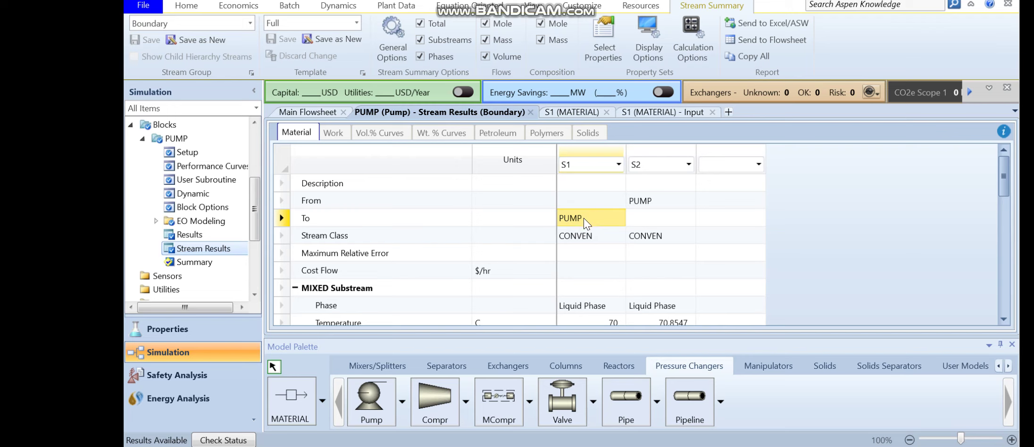
{"action": "left_click", "coordinate": [640, 202]}
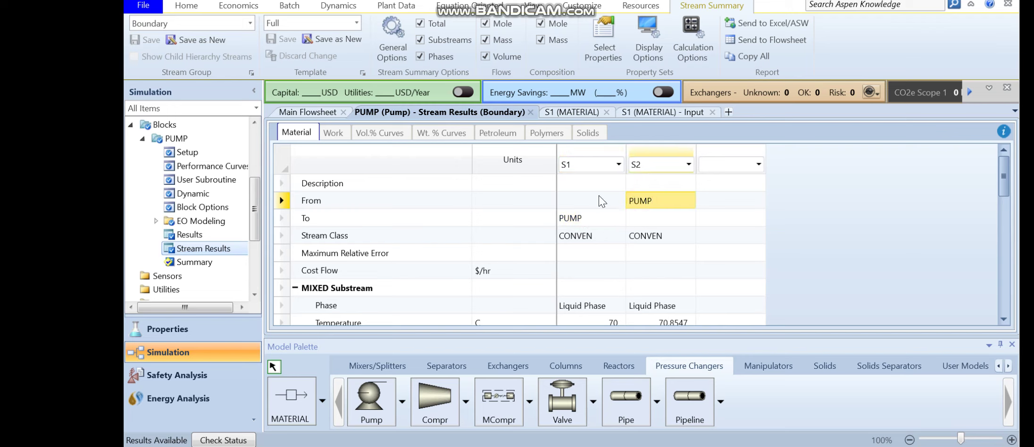
{"action": "left_click_drag", "start_coordinate": [1004, 172], "coordinate": [1000, 211]}
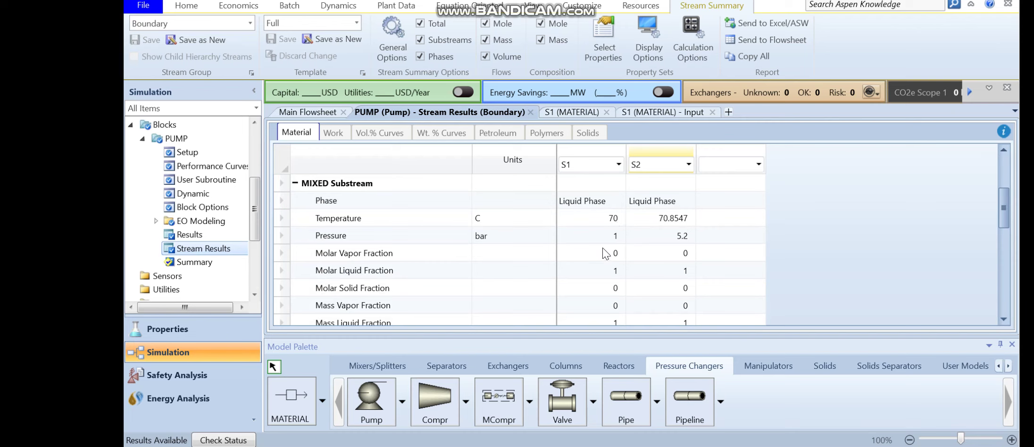
Expand the Mole Flows of streams S1 and S2 by component and browse the available mole flow units
{"action": "left_click_drag", "start_coordinate": [1004, 200], "coordinate": [999, 296]}
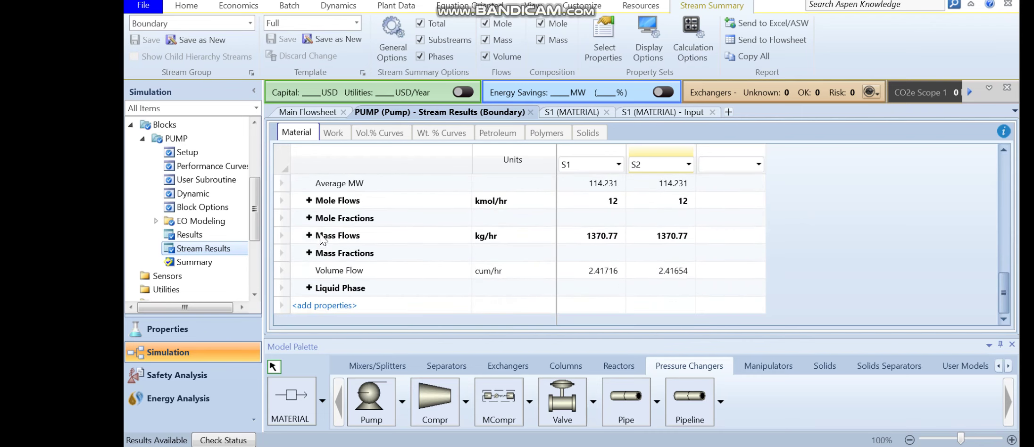
{"action": "left_click", "coordinate": [309, 201]}
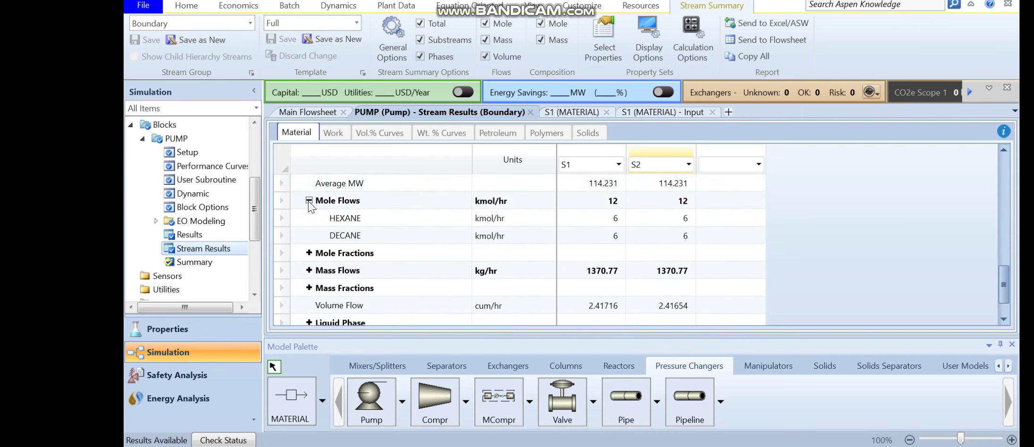
{"action": "left_click", "coordinate": [546, 203]}
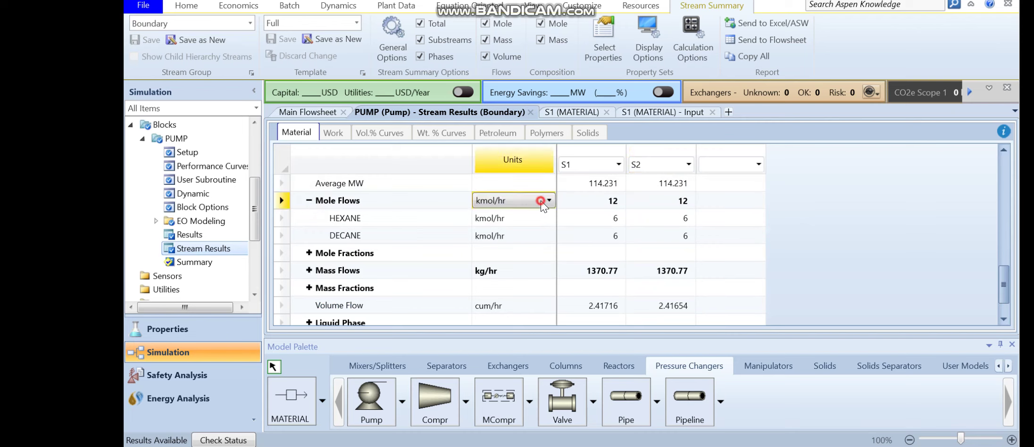
{"action": "left_click", "coordinate": [543, 201]}
{"action": "scroll", "coordinate": [555, 256], "scroll_direction": "down", "scroll_amount": 3}
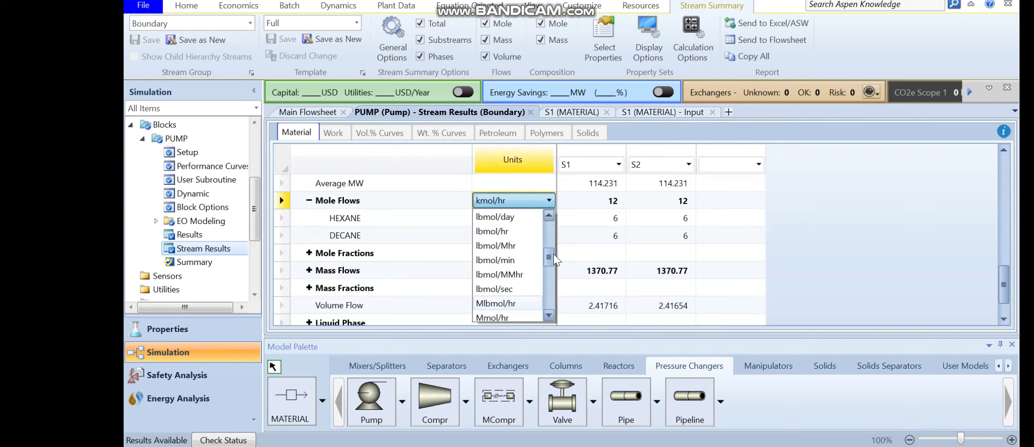
{"action": "key", "text": "Escape"}
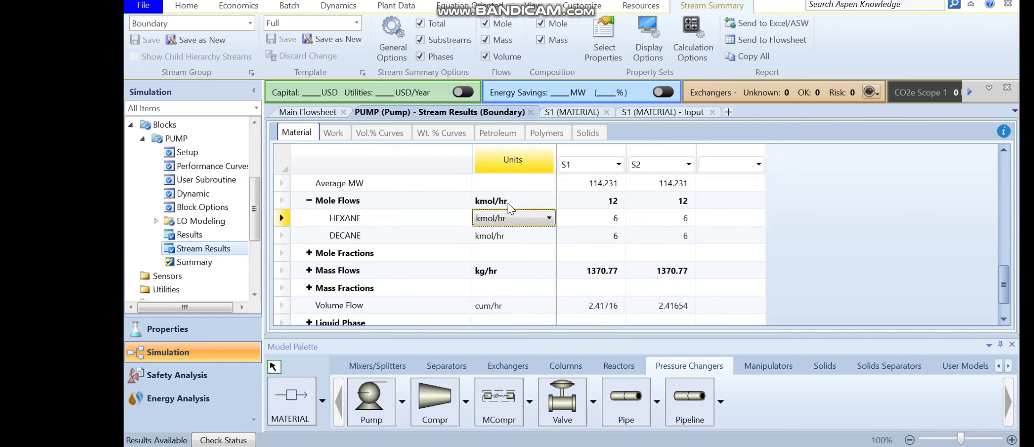
Set the Mole Flows unit in the pump's stream results to kmol/min
{"action": "left_click", "coordinate": [499, 186]}
{"action": "left_click", "coordinate": [501, 201]}
{"action": "scroll", "coordinate": [549, 242], "scroll_direction": "down", "scroll_amount": 1}
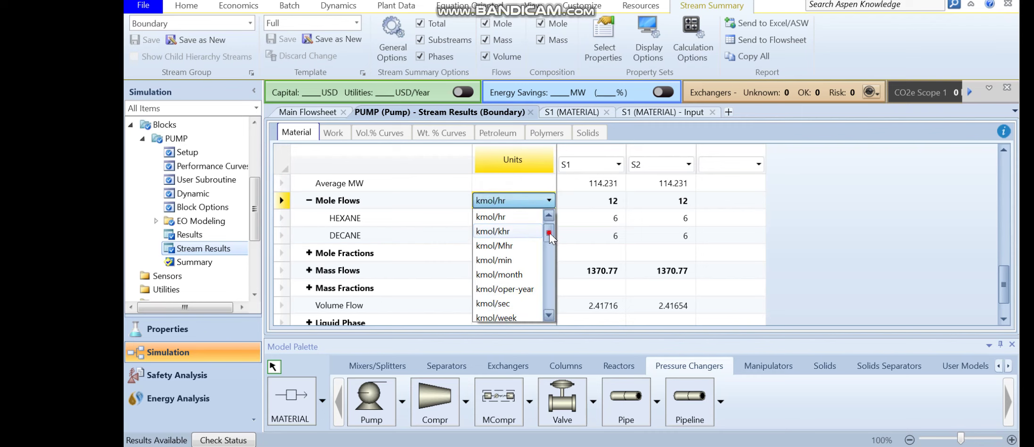
{"action": "scroll", "coordinate": [549, 242], "scroll_direction": "up", "scroll_amount": 1}
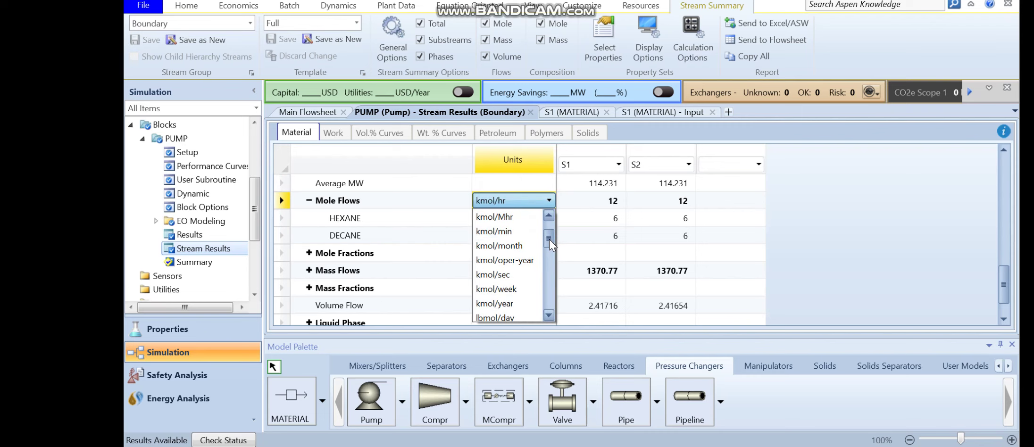
{"action": "left_click", "coordinate": [512, 236]}
Set the Mole Flows unit in the pump's stream results to mol/min
{"action": "left_click", "coordinate": [549, 201]}
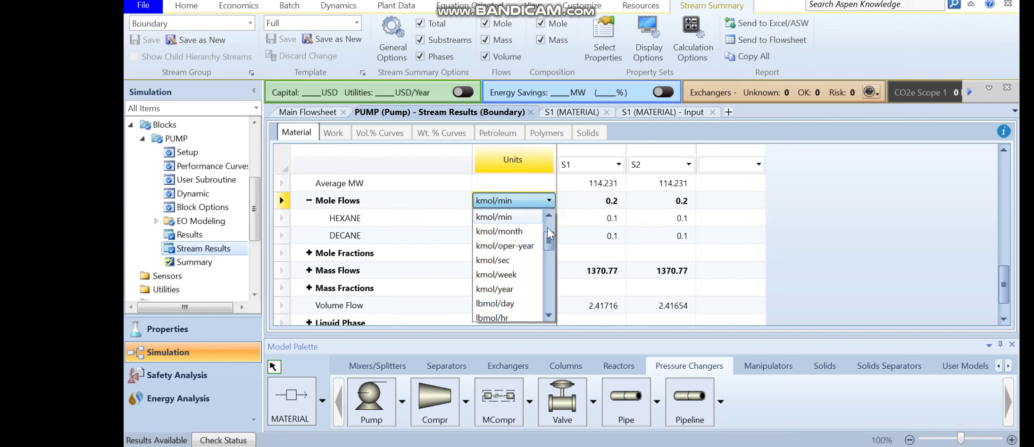
{"action": "left_click_drag", "start_coordinate": [550, 316], "coordinate": [546, 313]}
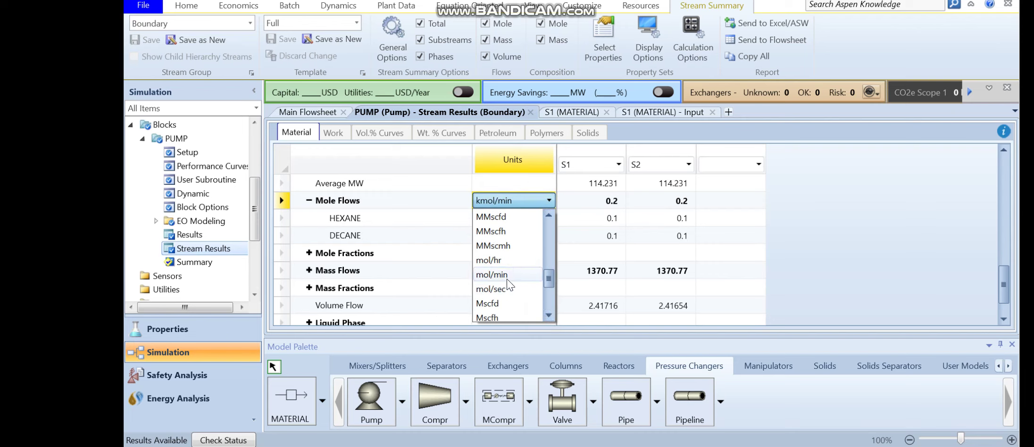
{"action": "left_click", "coordinate": [510, 278]}
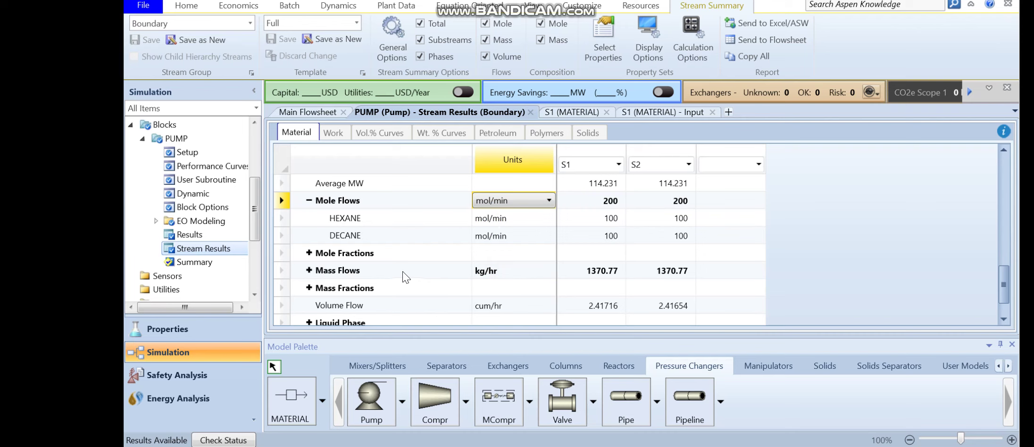
Expand the Mole Fractions, Mass Flows and Mass Fractions to examine the hexane and decane values in both streams
{"action": "left_click", "coordinate": [310, 253]}
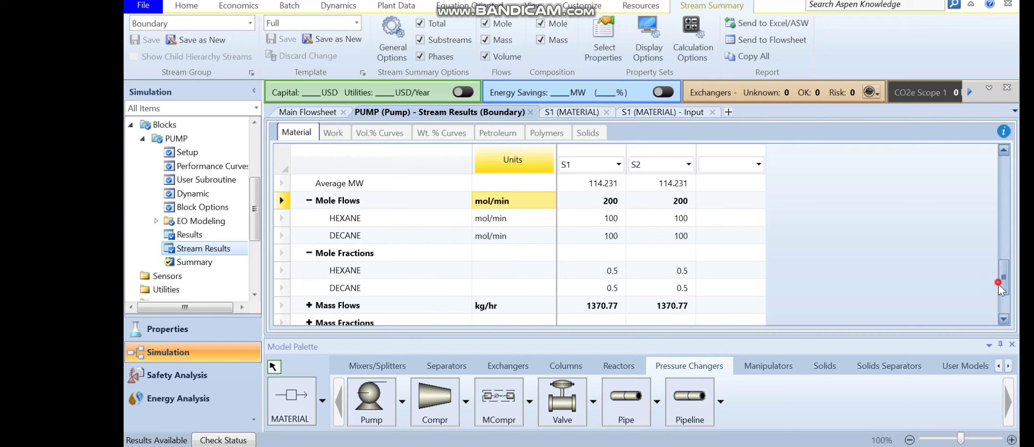
{"action": "scroll", "coordinate": [999, 284], "scroll_direction": "down", "scroll_amount": 1}
{"action": "left_click", "coordinate": [309, 253]}
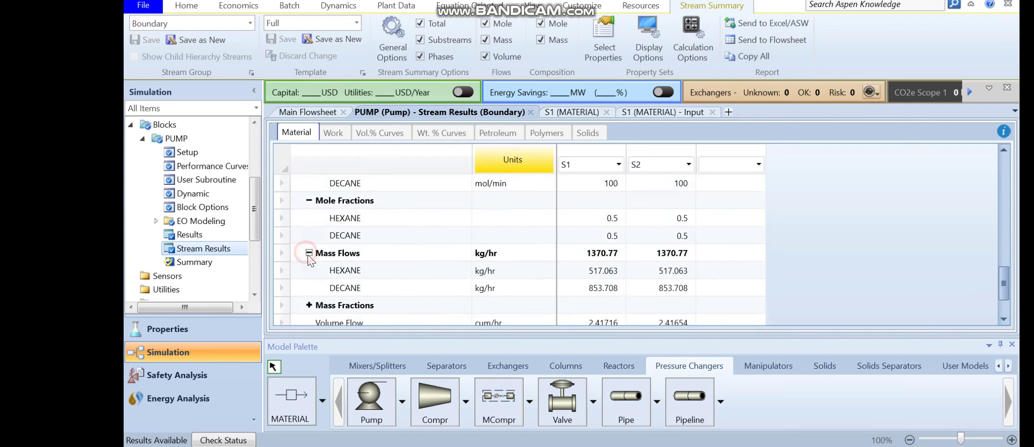
{"action": "left_click", "coordinate": [309, 305]}
{"action": "scroll", "coordinate": [455, 269], "scroll_direction": "down", "scroll_amount": 2}
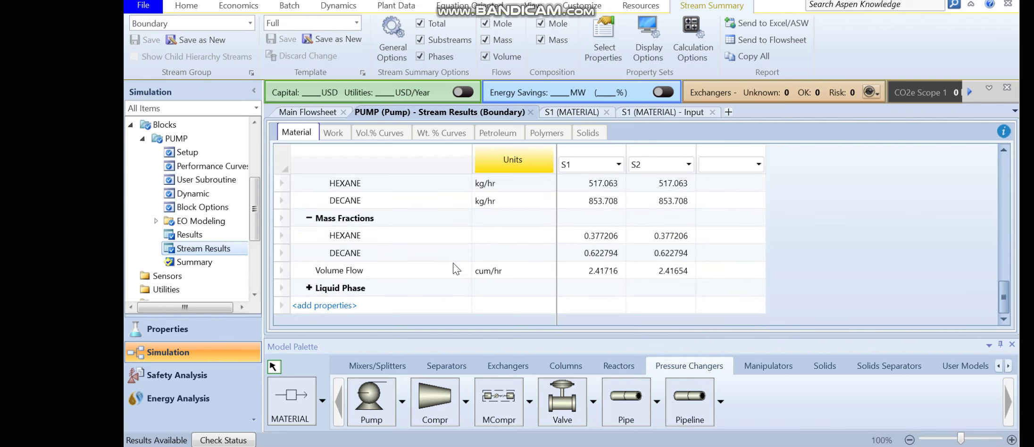
Open stream S1 from the flowsheet, view its results, and add stream S2 to the results table
{"action": "left_click", "coordinate": [535, 5]}
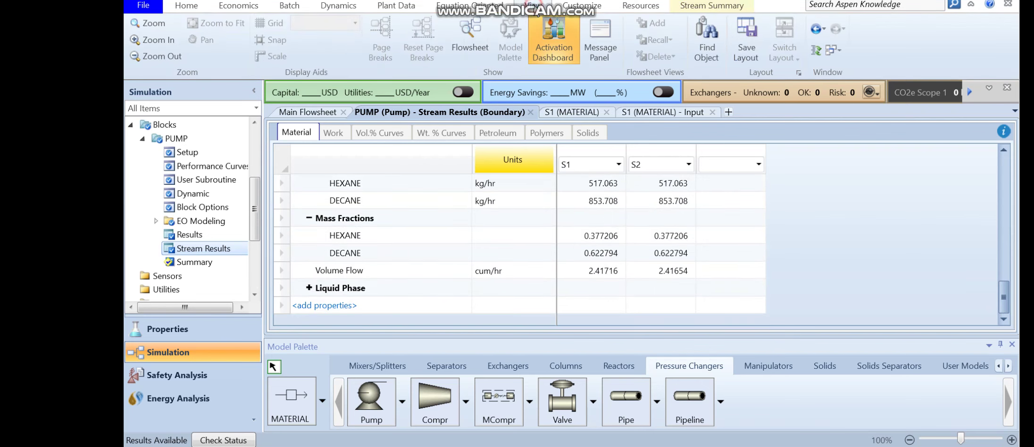
{"action": "left_click", "coordinate": [471, 37]}
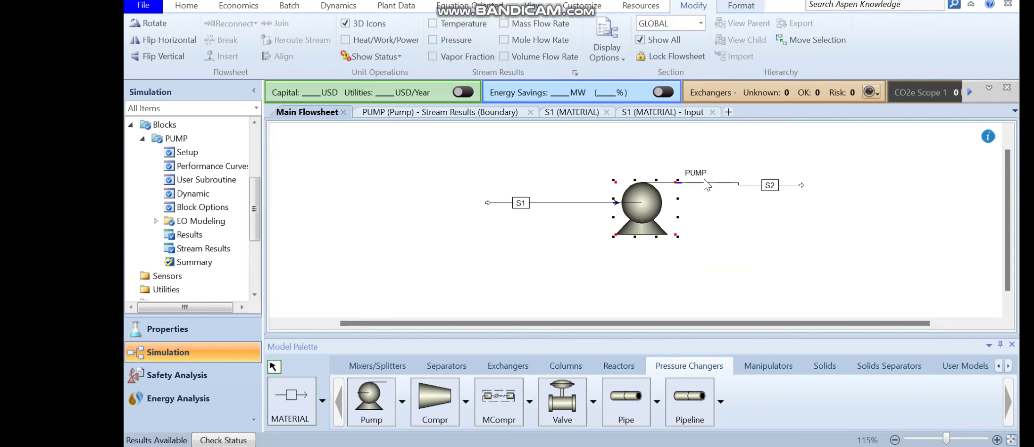
{"action": "double_click", "coordinate": [565, 204]}
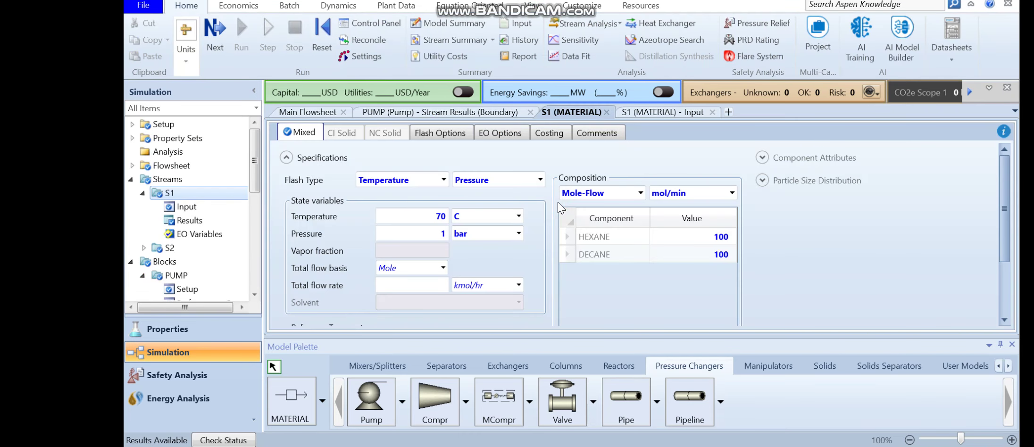
{"action": "left_click", "coordinate": [200, 220]}
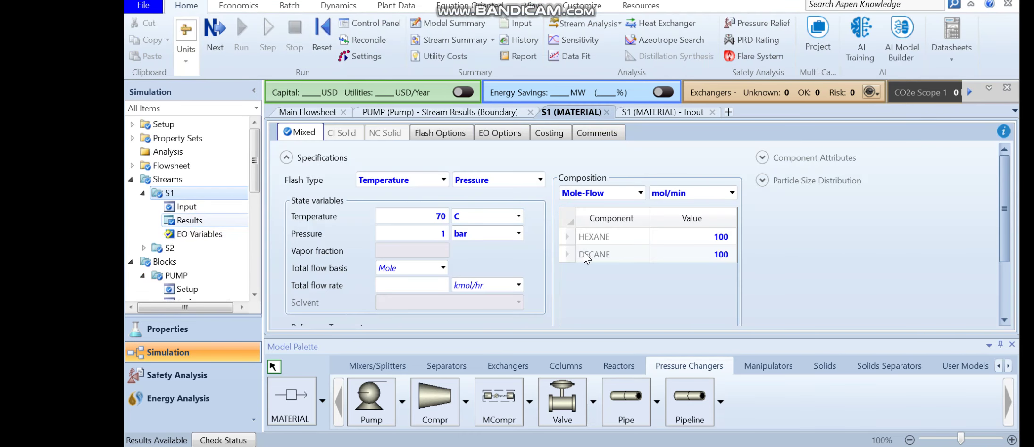
{"action": "scroll", "coordinate": [564, 307], "scroll_direction": "down", "scroll_amount": 6}
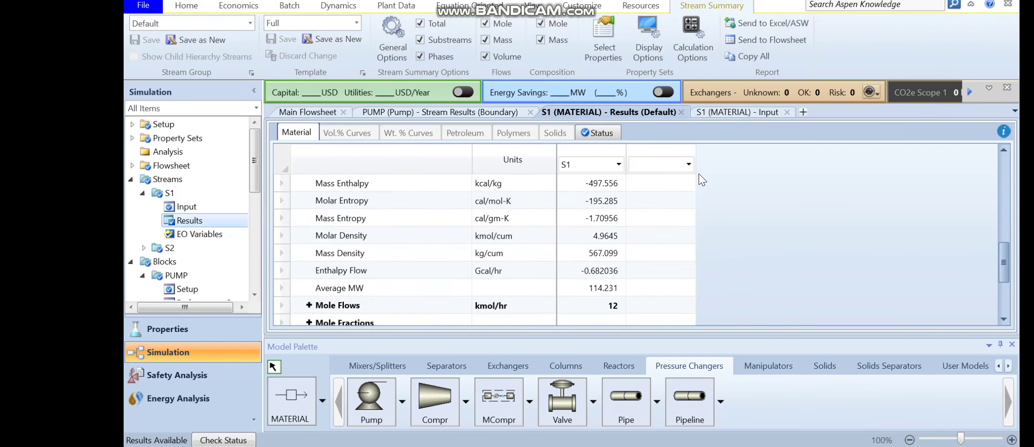
{"action": "left_click", "coordinate": [689, 165]}
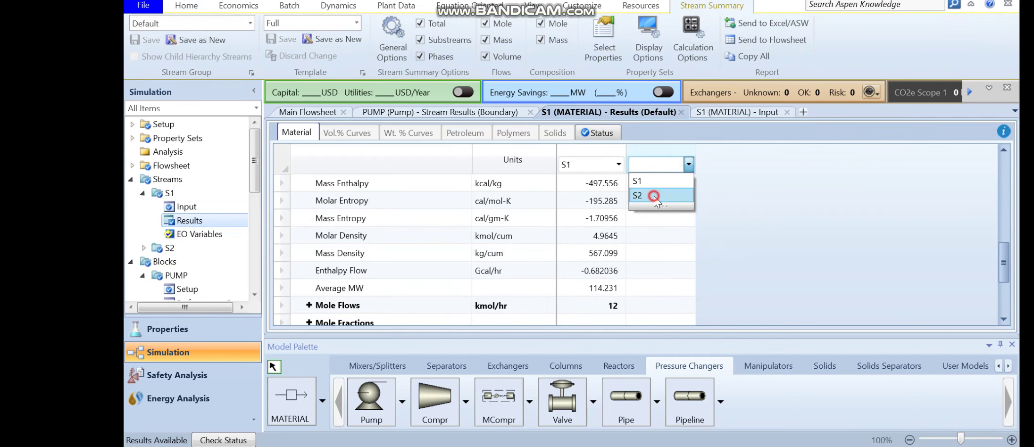
{"action": "left_click", "coordinate": [656, 198]}
Return to the main flowsheet and open the results of the pump's outlet stream S2 to examine them
{"action": "left_click", "coordinate": [534, 5]}
{"action": "left_click", "coordinate": [462, 43]}
{"action": "left_click", "coordinate": [687, 188]}
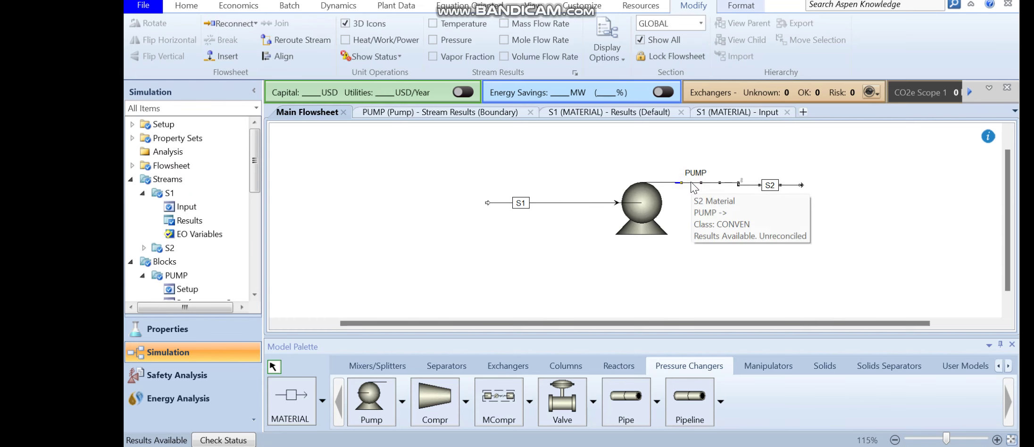
{"action": "double_click", "coordinate": [692, 187]}
{"action": "scroll", "coordinate": [594, 277], "scroll_direction": "down", "scroll_amount": 3}
{"action": "scroll", "coordinate": [594, 277], "scroll_direction": "down", "scroll_amount": 2}
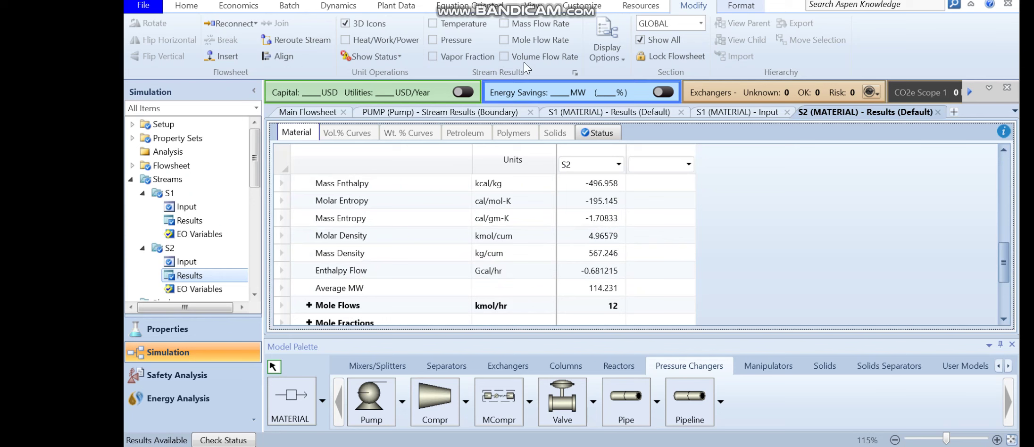
Open the results of the PUMP block from the main flowsheet, and return to the flowsheet
{"action": "left_click", "coordinate": [531, 7]}
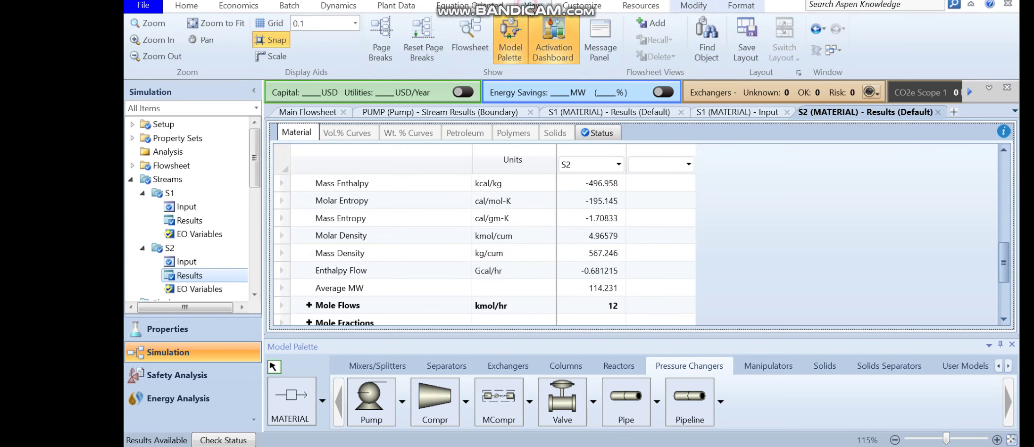
{"action": "left_click", "coordinate": [470, 35]}
{"action": "left_click", "coordinate": [649, 211]}
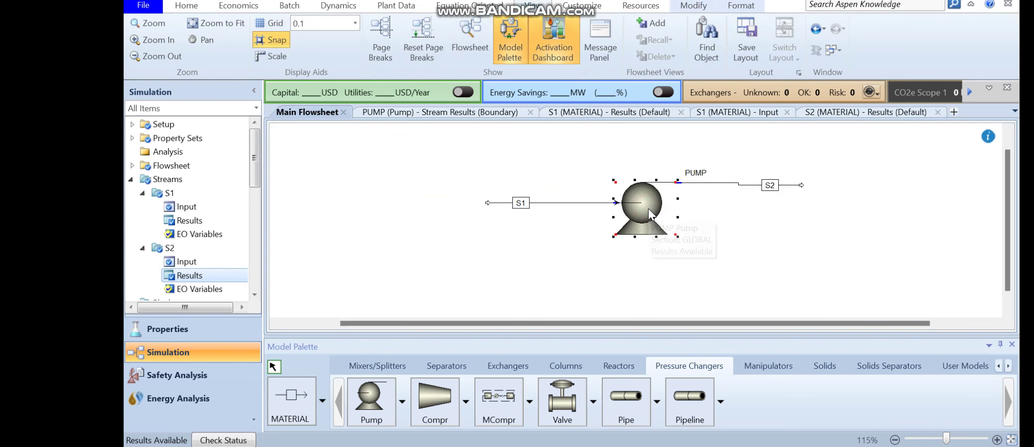
{"action": "double_click", "coordinate": [649, 211]}
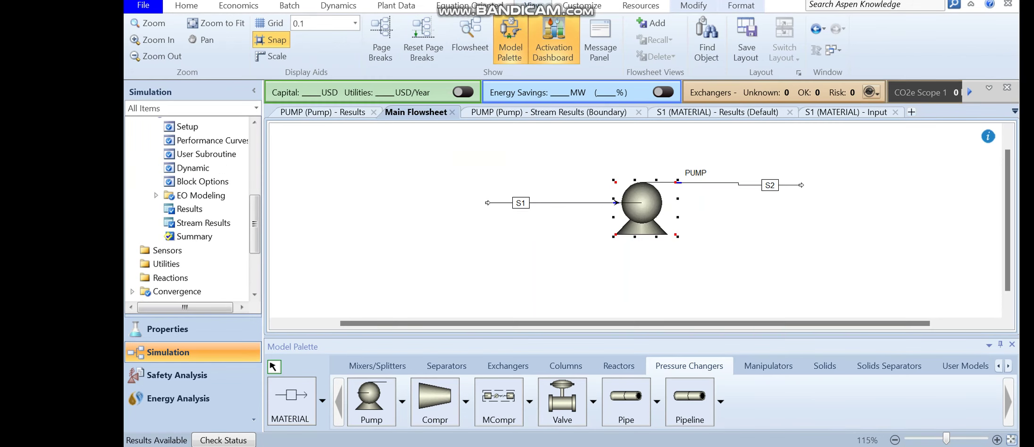
{"action": "key", "text": "ctrl+Tab"}
Place a RadFrac column on the flowsheet just beyond the end of stream S2
{"action": "left_click_drag", "start_coordinate": [801, 185], "coordinate": [798, 194]}
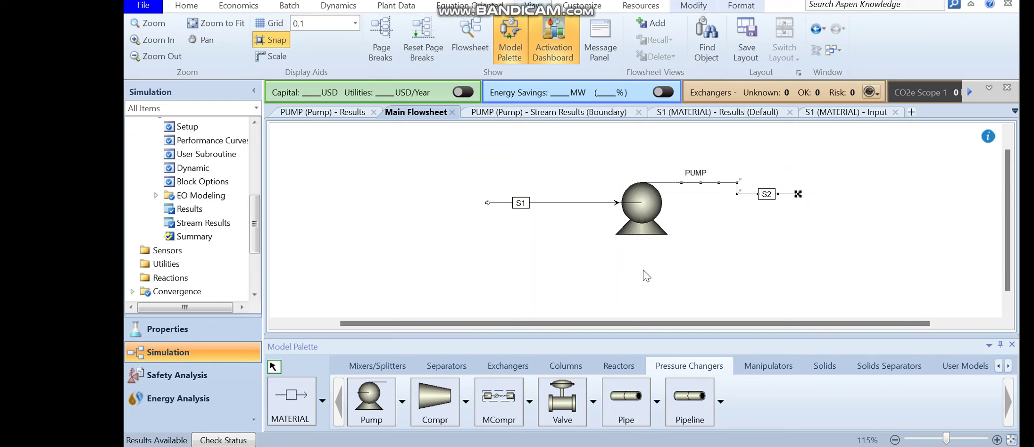
{"action": "left_click", "coordinate": [570, 369]}
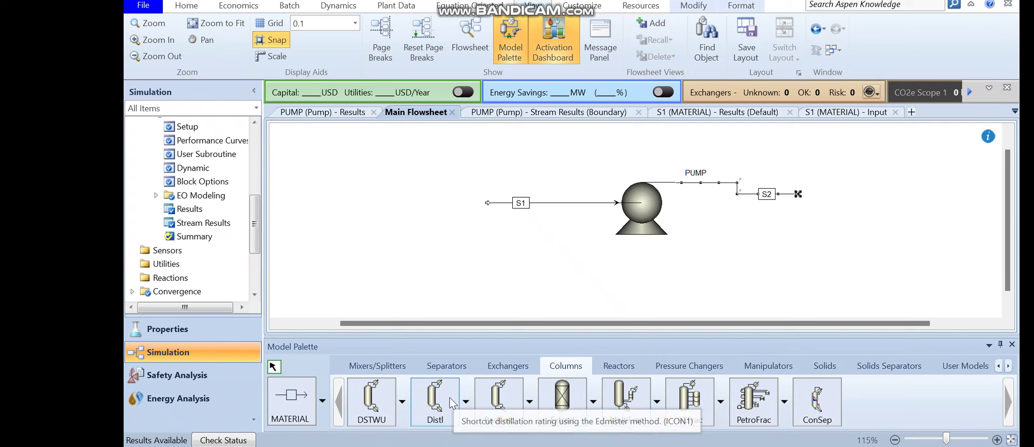
{"action": "left_click", "coordinate": [514, 395]}
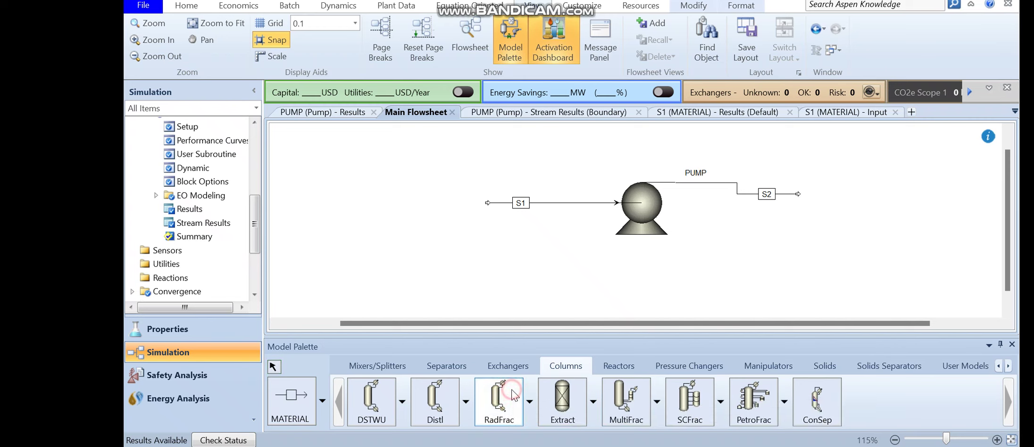
{"action": "left_click", "coordinate": [831, 185]}
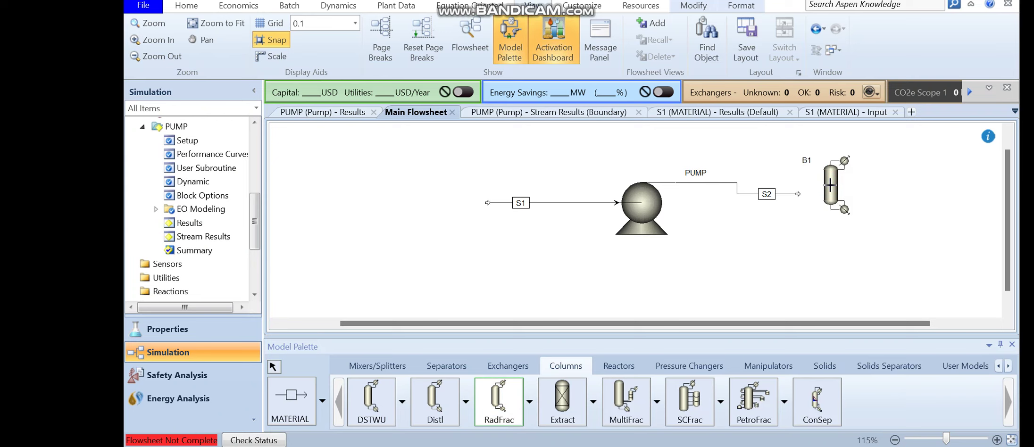
{"action": "right_click", "coordinate": [788, 233]}
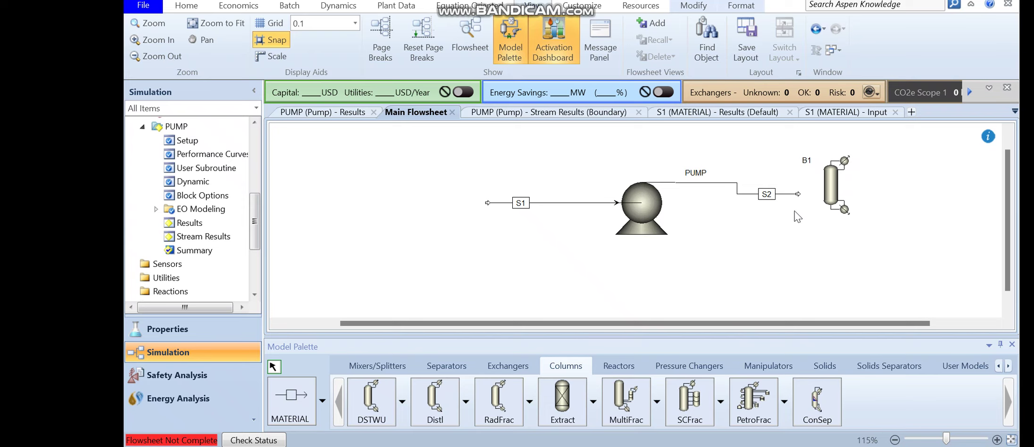
Extend the end of stream S2 toward the RadFrac column and move the column slightly farther from the pump
{"action": "left_click", "coordinate": [798, 194]}
{"action": "mouse_move", "coordinate": [820, 197]}
{"action": "left_mouse_down"}
{"action": "mouse_move", "coordinate": [820, 212]}
{"action": "mouse_move", "coordinate": [819, 199]}
{"action": "left_mouse_up"}
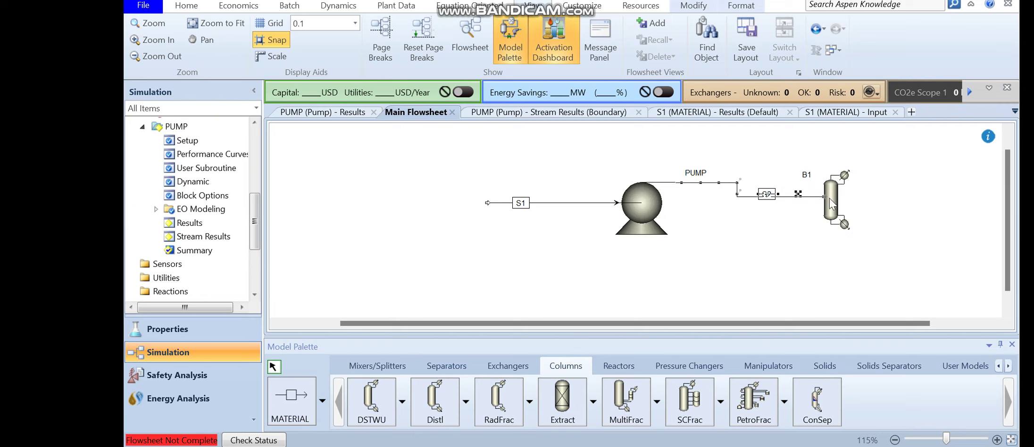
{"action": "left_click_drag", "start_coordinate": [833, 208], "coordinate": [848, 208]}
{"action": "key", "text": "ctrl+k"}
{"action": "key", "text": "ctrl+k"}
{"action": "key", "text": "ctrl+k"}
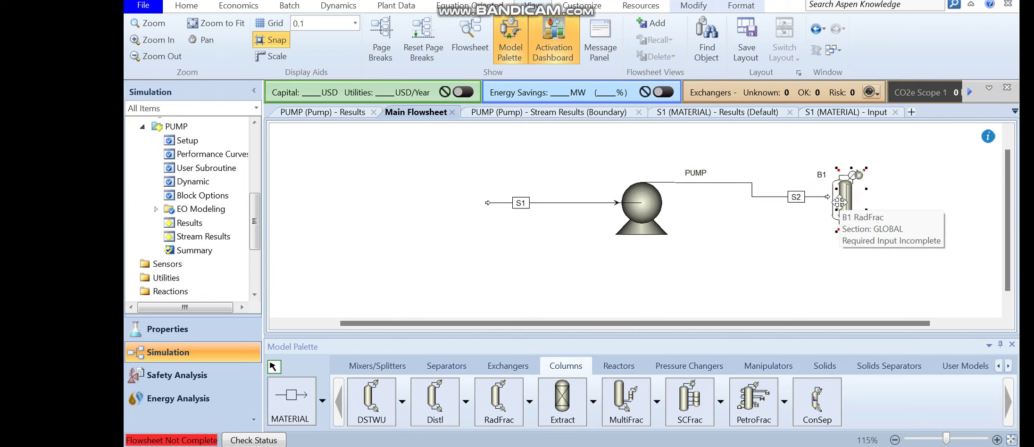
{"action": "left_click", "coordinate": [828, 198]}
{"action": "left_click", "coordinate": [825, 219]}
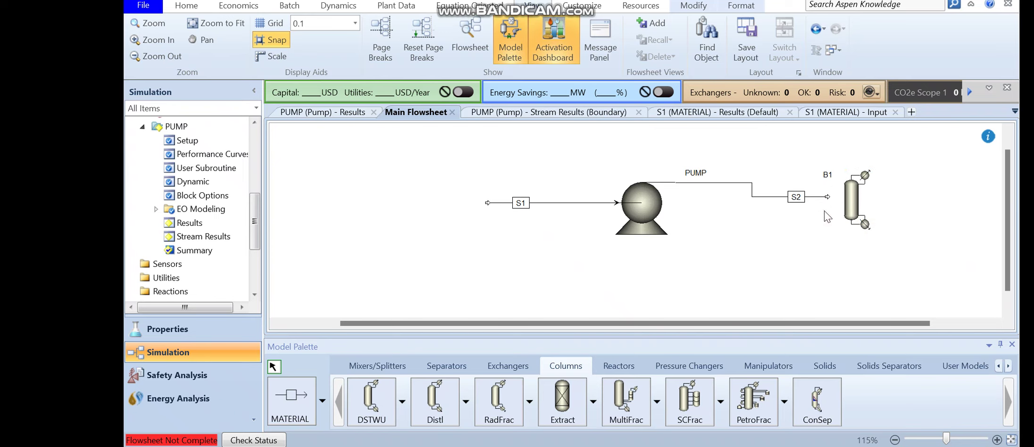
Rename the RadFrac column as COL
{"action": "double_click", "coordinate": [828, 176]}
{"action": "type", "text": "DIS"}
{"action": "left_click", "coordinate": [927, 188]}
Connect the outlet end of stream S2 to the required feed port of column COL
{"action": "left_click", "coordinate": [828, 197]}
{"action": "left_click", "coordinate": [828, 199]}
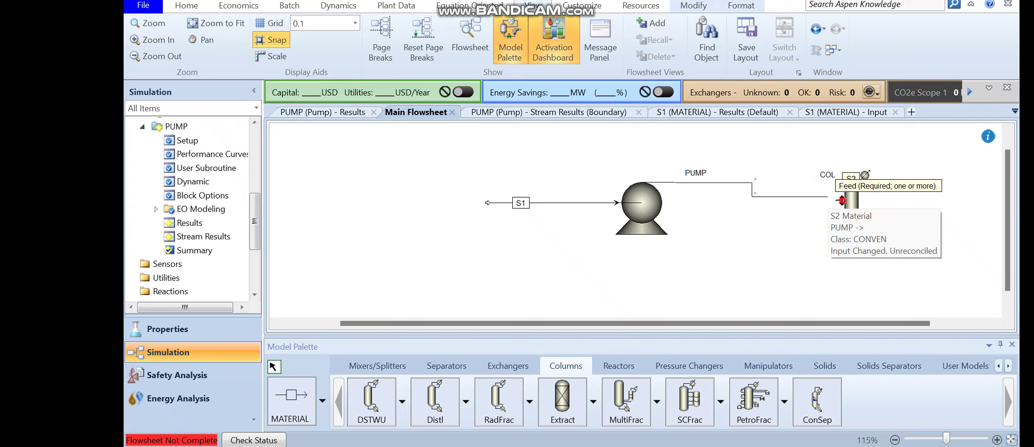
{"action": "left_click", "coordinate": [842, 200]}
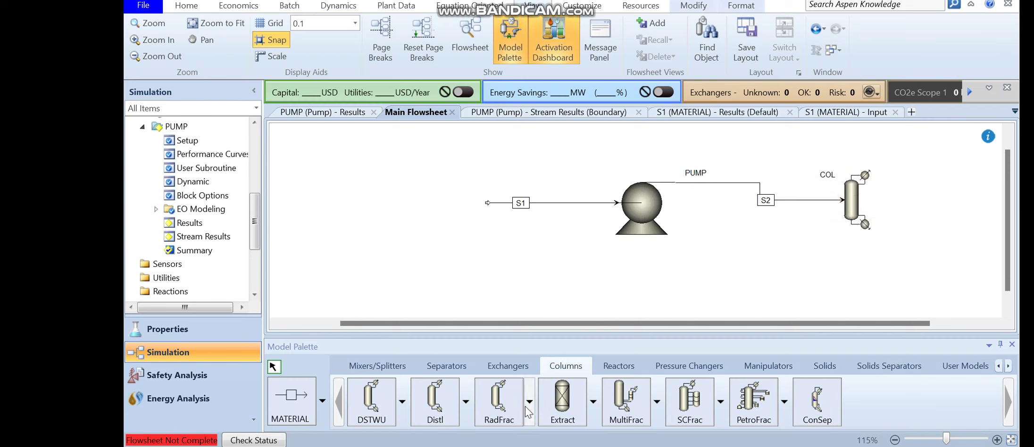
Add material outlet streams from the liquid distillate and bottoms ports of column COL
{"action": "left_click", "coordinate": [297, 407]}
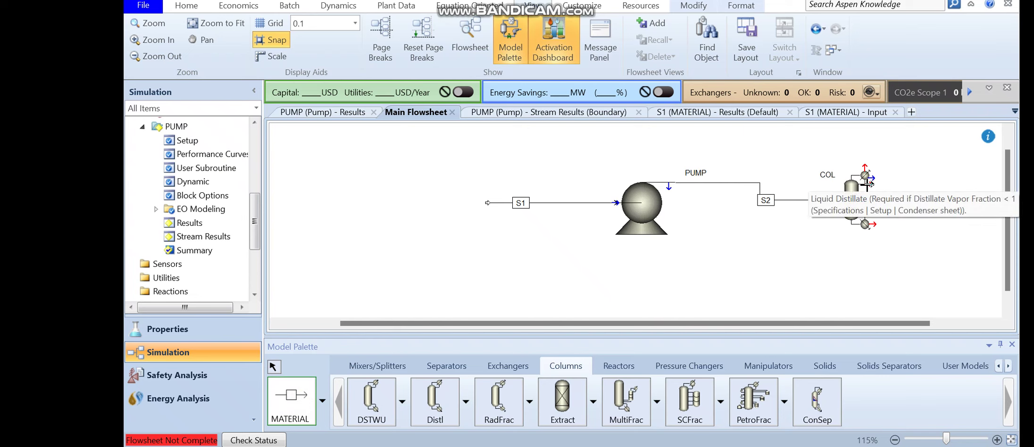
{"action": "left_click", "coordinate": [867, 184]}
{"action": "left_click", "coordinate": [929, 182]}
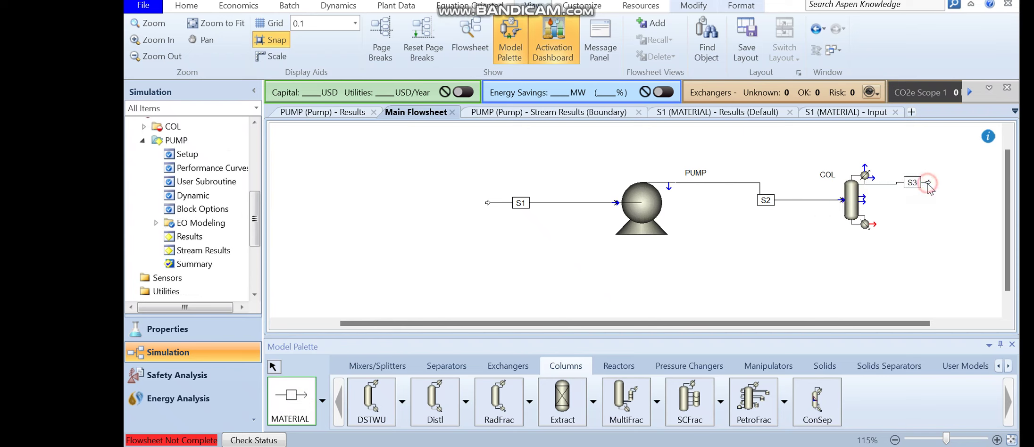
{"action": "left_click", "coordinate": [871, 224]}
{"action": "left_click", "coordinate": [942, 221]}
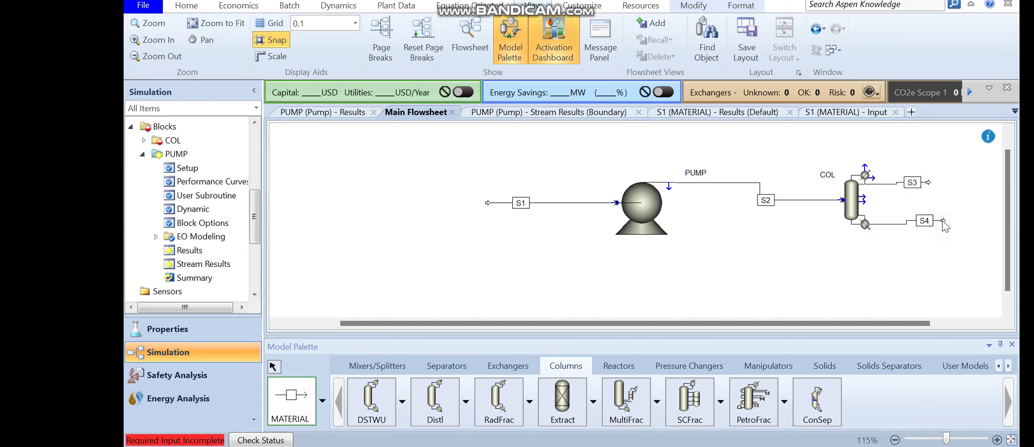
{"action": "key", "text": "Escape"}
Enlarge column COL on the flowsheet and realign the ends of its two product streams with their outlets
{"action": "left_click", "coordinate": [853, 197]}
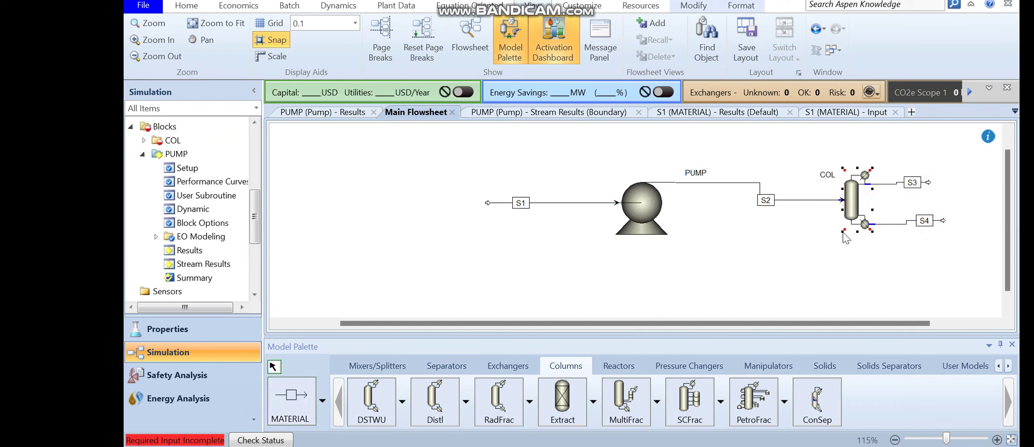
{"action": "left_click_drag", "start_coordinate": [845, 236], "coordinate": [840, 249]}
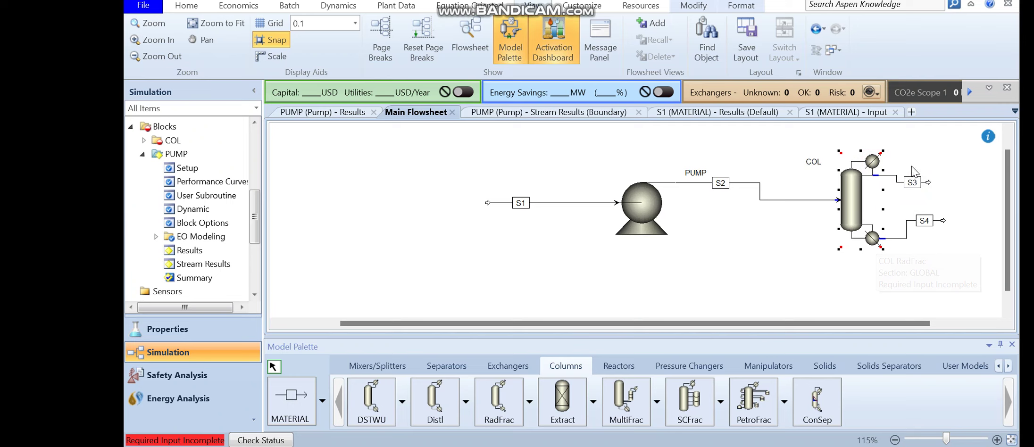
{"action": "left_click_drag", "start_coordinate": [929, 185], "coordinate": [944, 173]}
{"action": "left_click_drag", "start_coordinate": [943, 220], "coordinate": [950, 236]}
{"action": "left_click", "coordinate": [903, 279]}
Rename the column's distillate stream as T and its bottoms stream as B
{"action": "left_click", "coordinate": [930, 172]}
{"action": "type", "text": "T"}
{"action": "double_click", "coordinate": [932, 233]}
{"action": "type", "text": "B"}
{"action": "key", "text": "Return"}
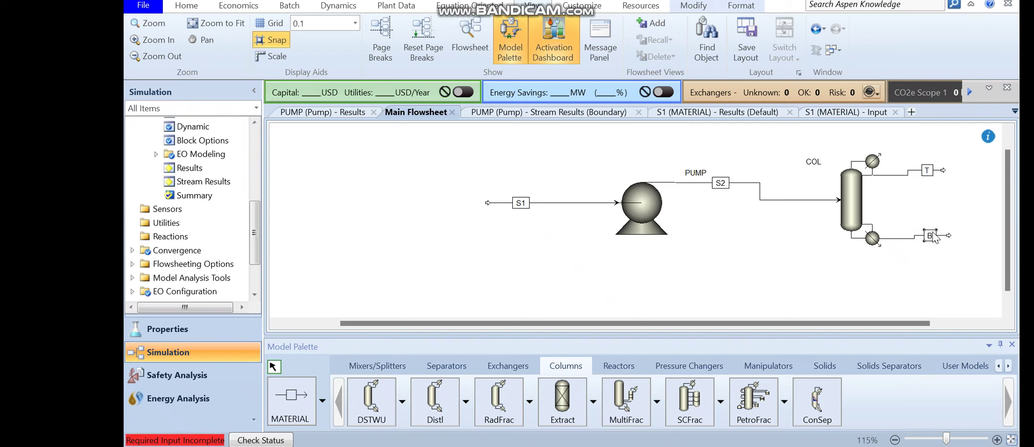
Configure column COL with 15 stages and a Total condenser, keeping Standard convergence
{"action": "double_click", "coordinate": [850, 204]}
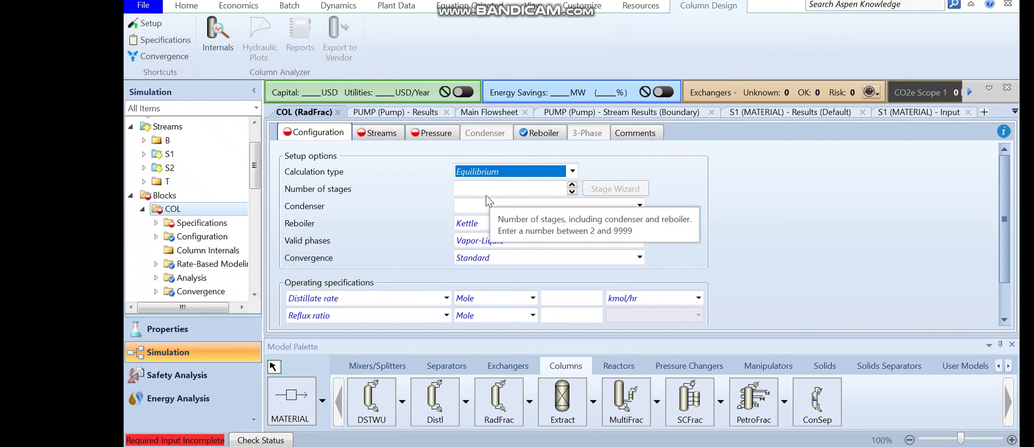
{"action": "left_click", "coordinate": [486, 191]}
{"action": "type", "text": "15"}
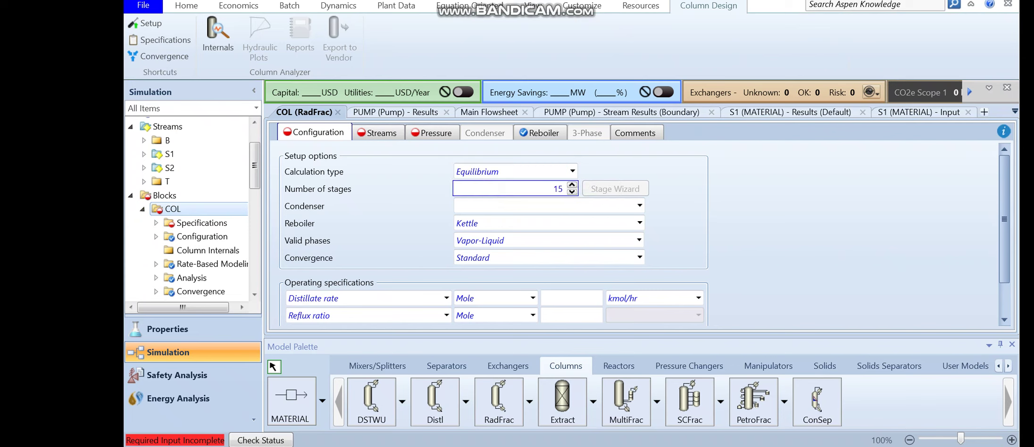
{"action": "left_click", "coordinate": [731, 211]}
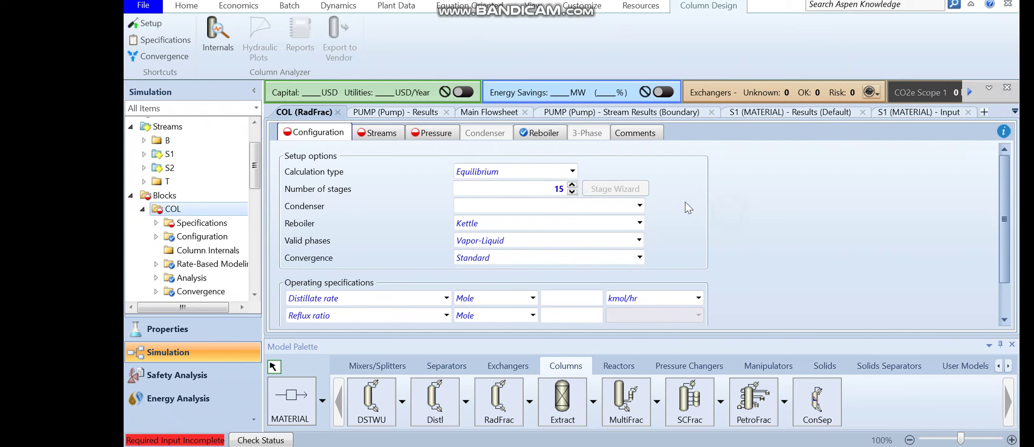
{"action": "left_click", "coordinate": [569, 209]}
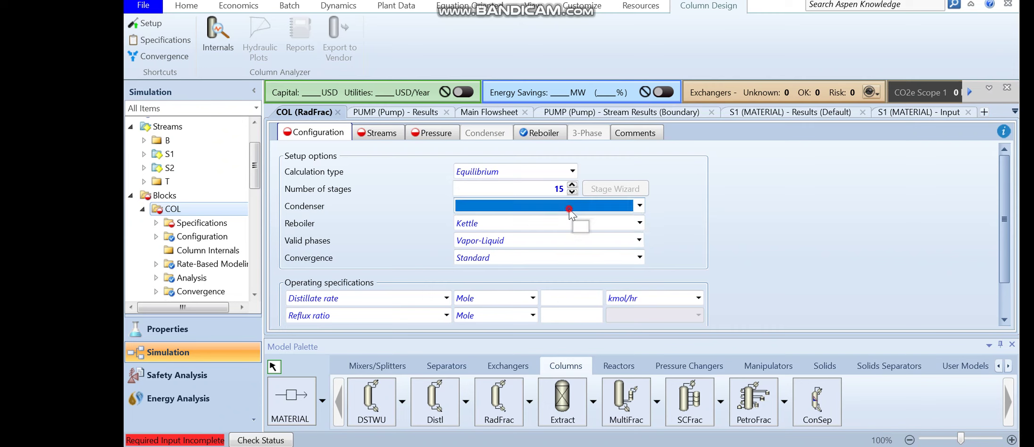
{"action": "left_click", "coordinate": [569, 211]}
{"action": "left_click", "coordinate": [526, 224]}
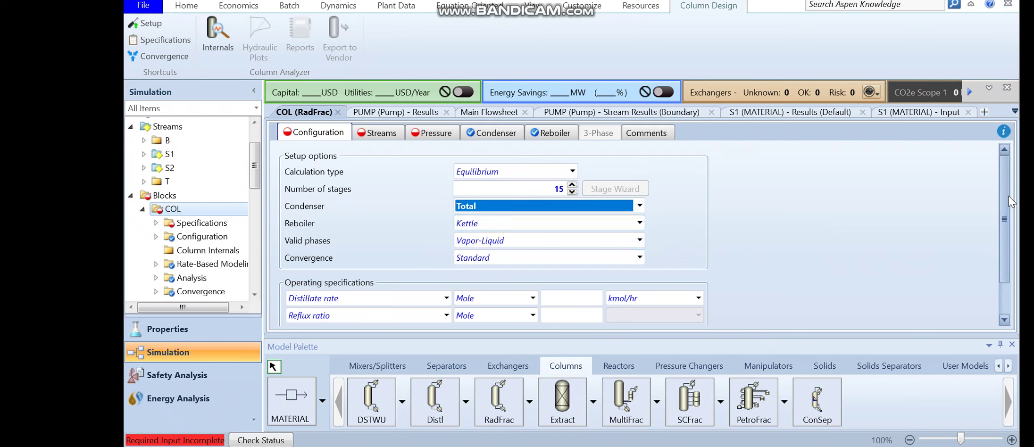
{"action": "scroll", "coordinate": [1006, 213], "scroll_direction": "down", "scroll_amount": 1}
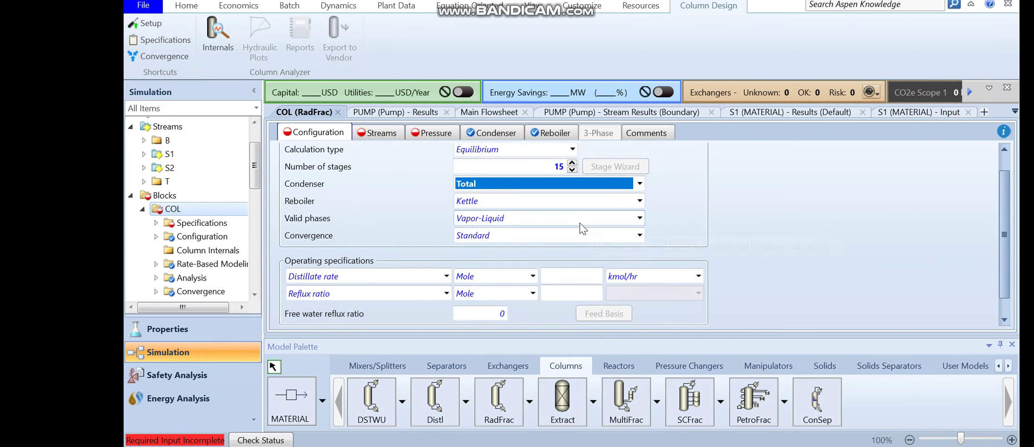
{"action": "left_click", "coordinate": [540, 241]}
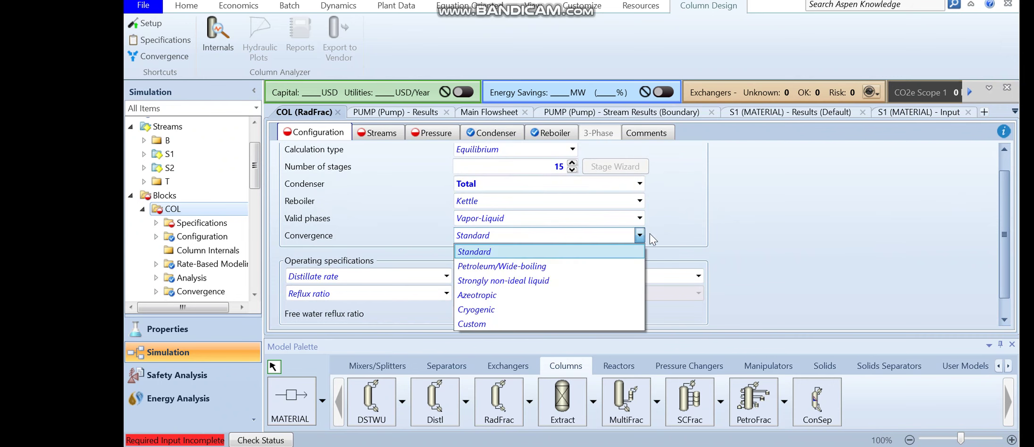
{"action": "left_click", "coordinate": [742, 218]}
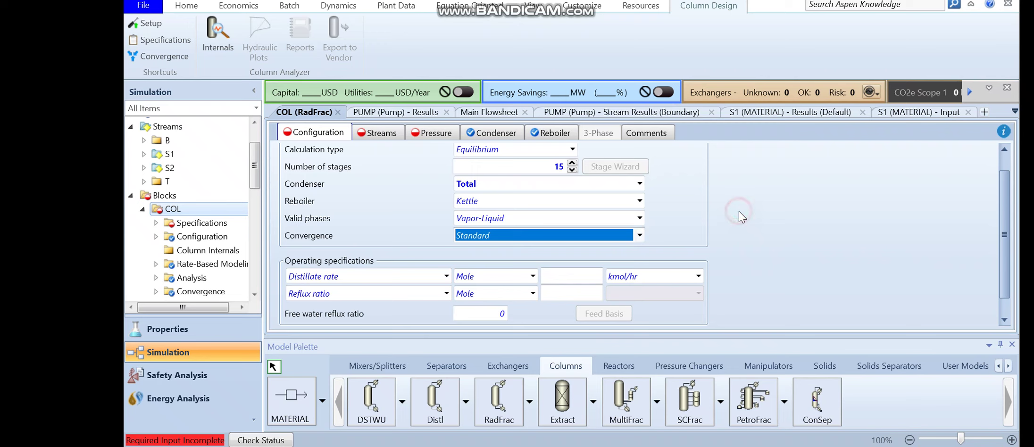
Set the column's operating specifications to a mole boilup ratio of 4.3 and a mole reflux ratio of 6.1
{"action": "left_click", "coordinate": [446, 277]}
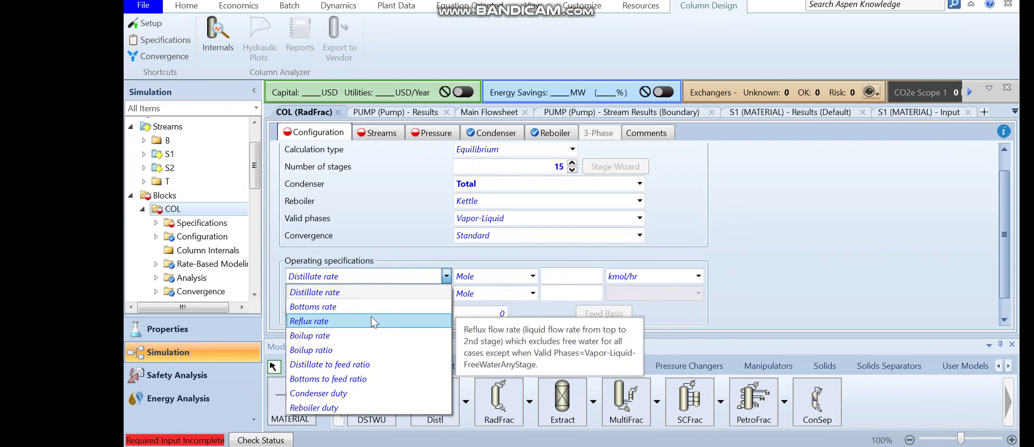
{"action": "left_click", "coordinate": [344, 350]}
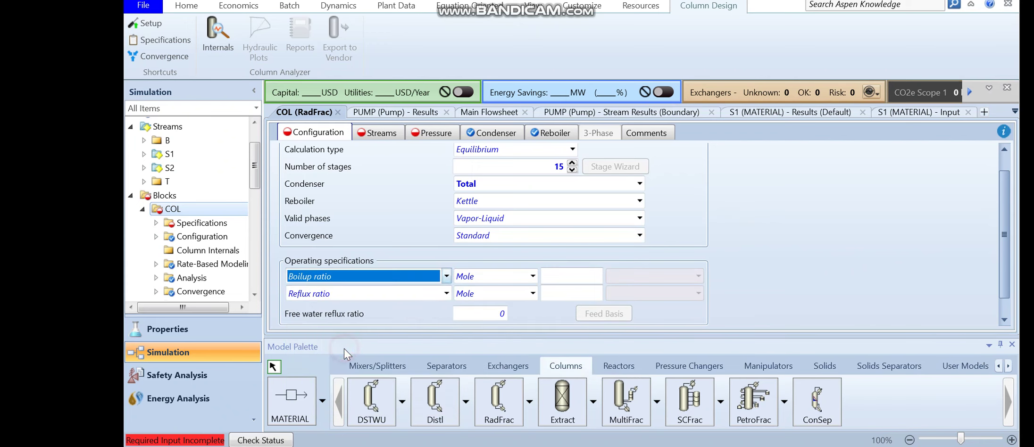
{"action": "left_click", "coordinate": [566, 278]}
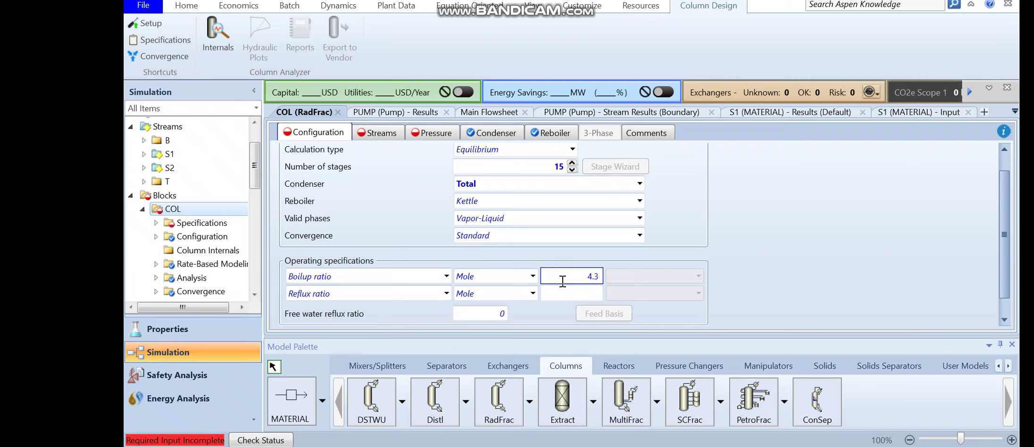
{"action": "left_click", "coordinate": [551, 293]}
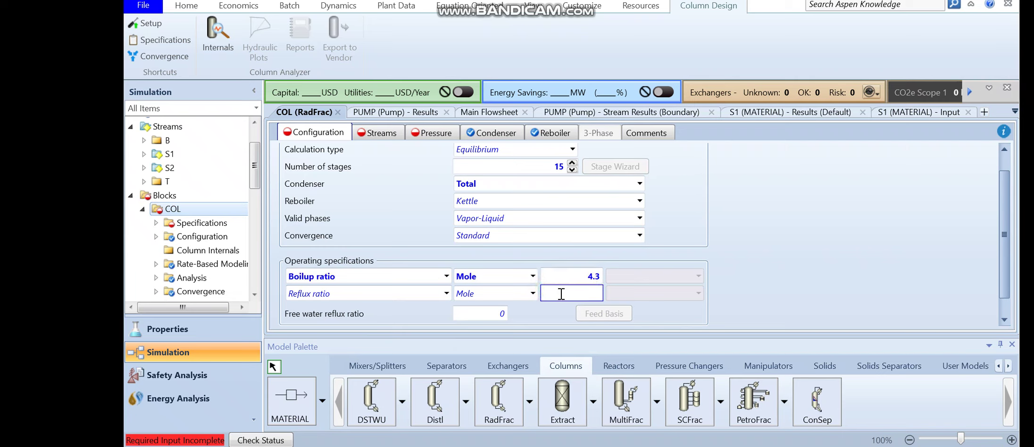
{"action": "type", "text": "6.1"}
{"action": "key", "text": "Return"}
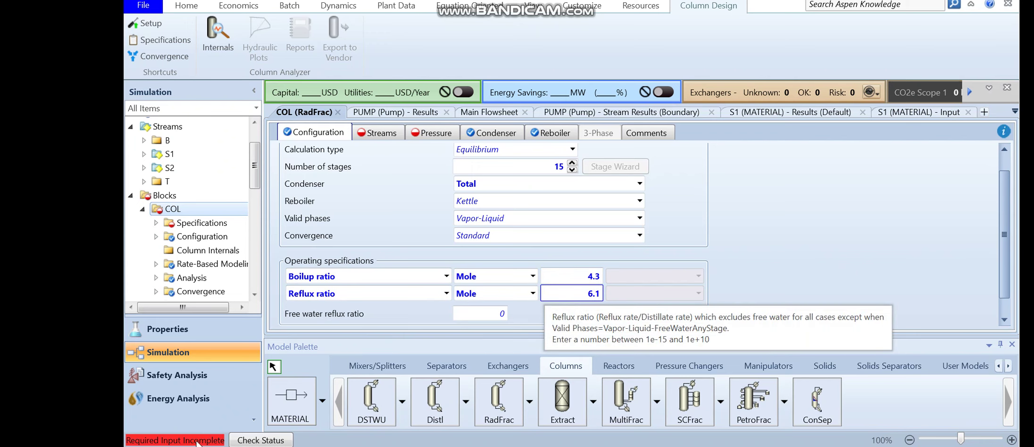
Set the feed stage of stream S2 in column COL to 7
{"action": "left_click", "coordinate": [381, 136]}
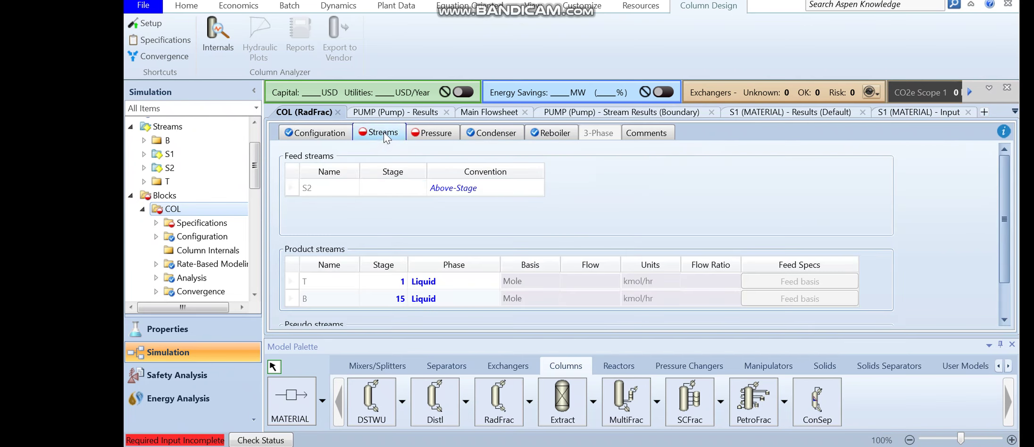
{"action": "left_click", "coordinate": [314, 191]}
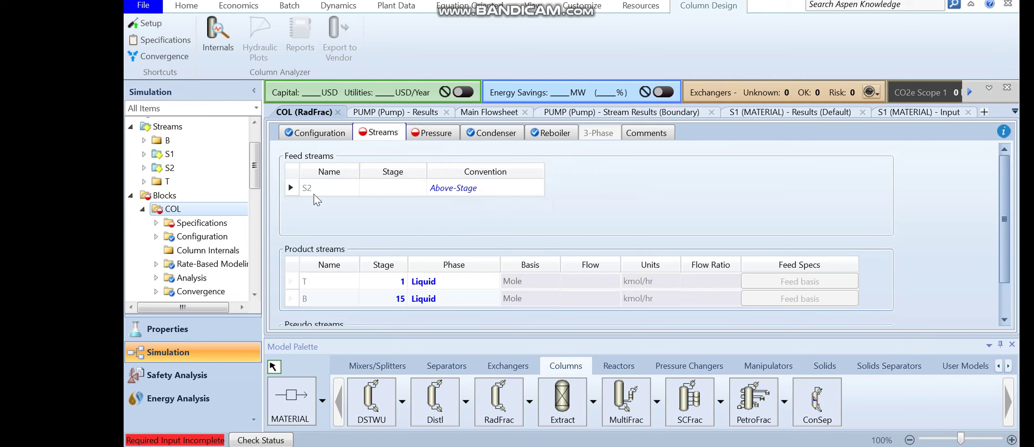
{"action": "left_click", "coordinate": [387, 189]}
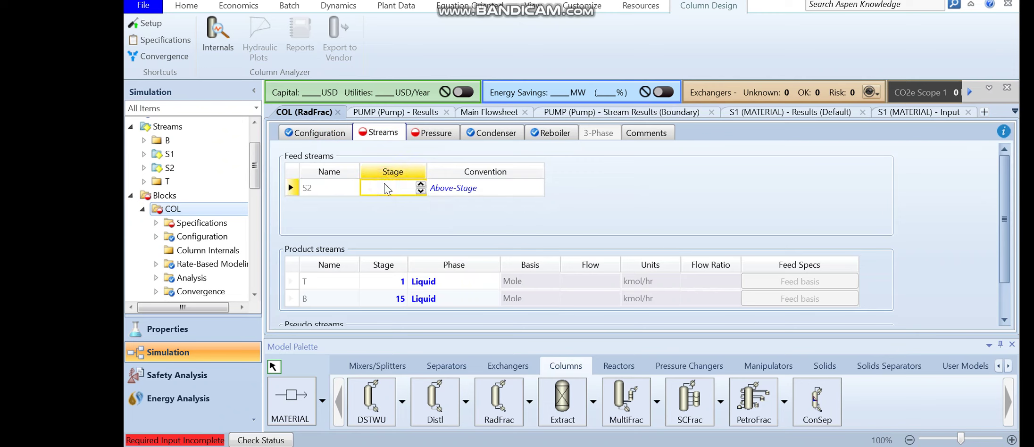
{"action": "type", "text": "7"}
{"action": "key", "text": "Tab"}
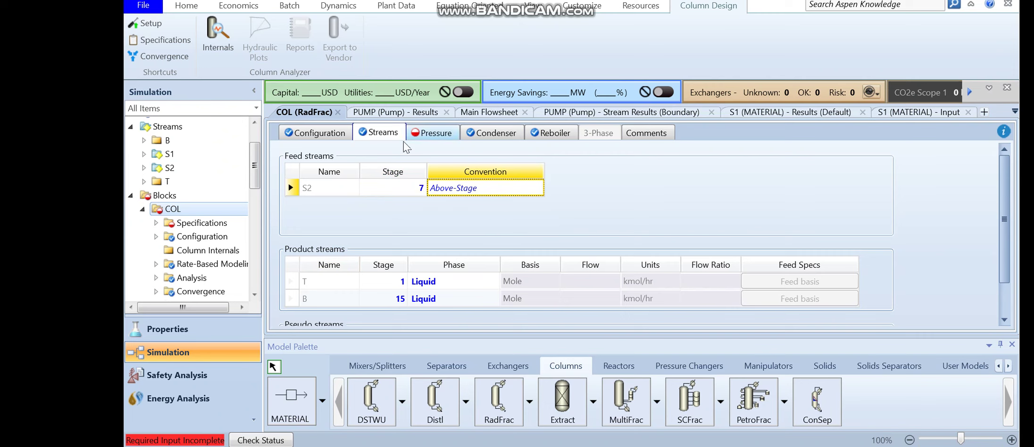
Set the stage 1 / condenser pressure of column COL to 5 bar and run the simulation
{"action": "left_click", "coordinate": [433, 132]}
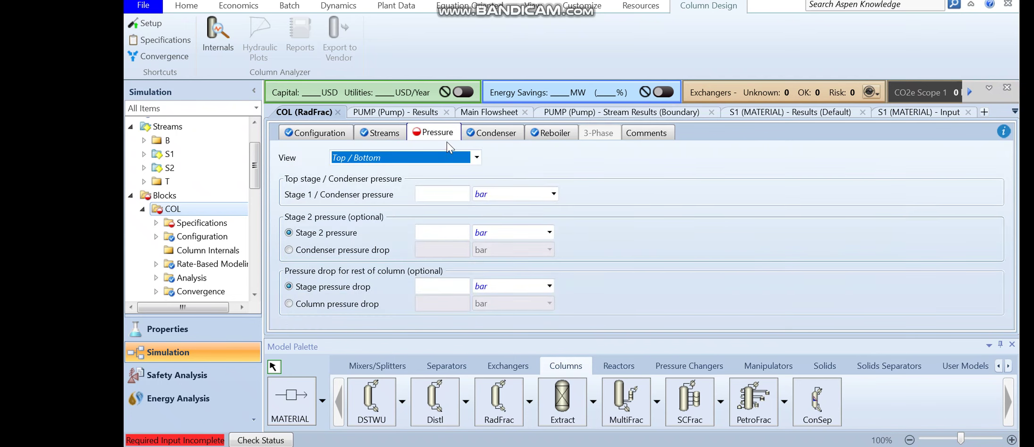
{"action": "left_click", "coordinate": [446, 190]}
{"action": "type", "text": "5"}
{"action": "key", "text": "Return"}
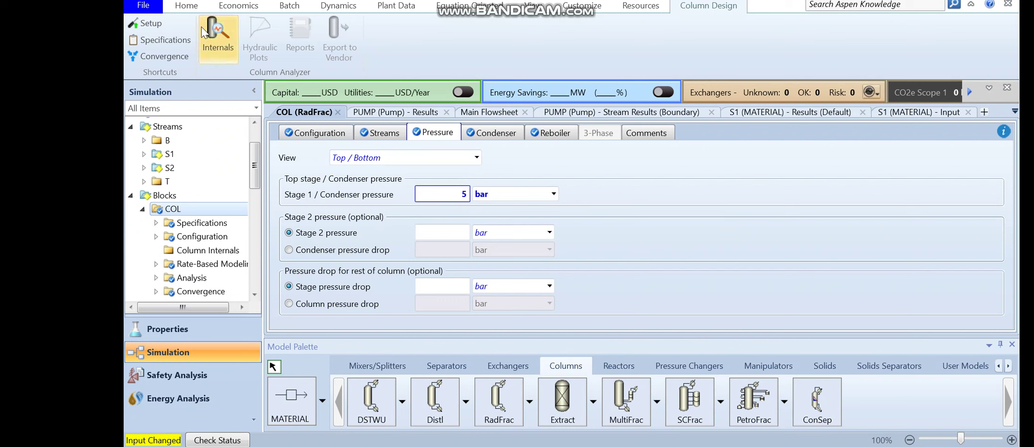
{"action": "left_click", "coordinate": [186, 7]}
{"action": "left_click", "coordinate": [282, 40]}
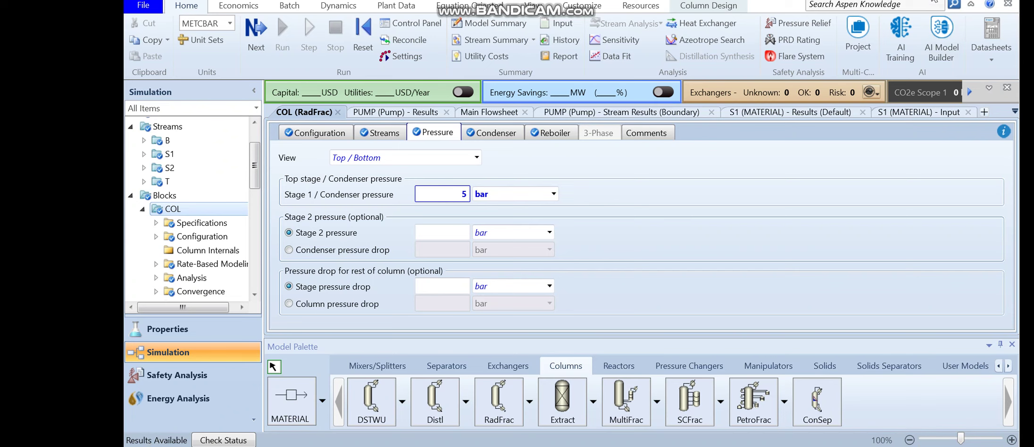
Check the reboiler settings of column COL and open the column's results summary
{"action": "key", "text": "alt+Tab"}
{"action": "key", "text": "alt+Tab"}
{"action": "left_click", "coordinate": [555, 134]}
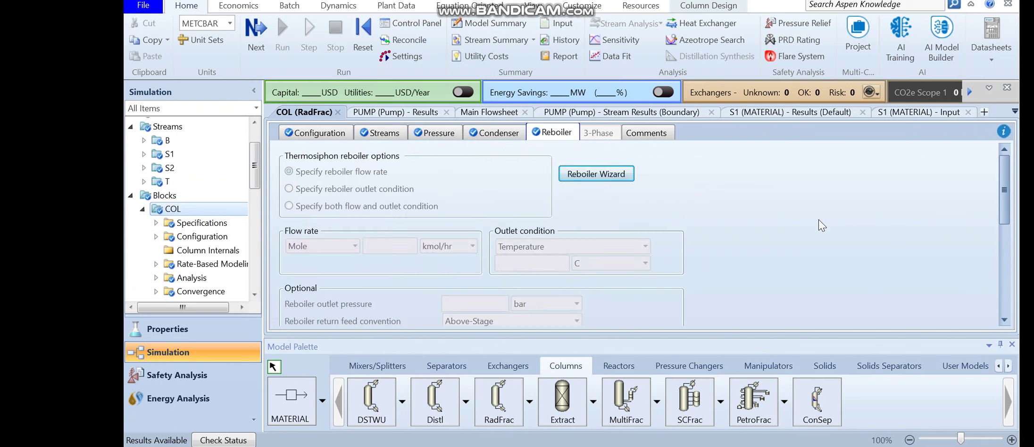
{"action": "scroll", "coordinate": [821, 226], "scroll_direction": "down", "scroll_amount": 2}
{"action": "left_click_drag", "start_coordinate": [255, 166], "coordinate": [259, 197]}
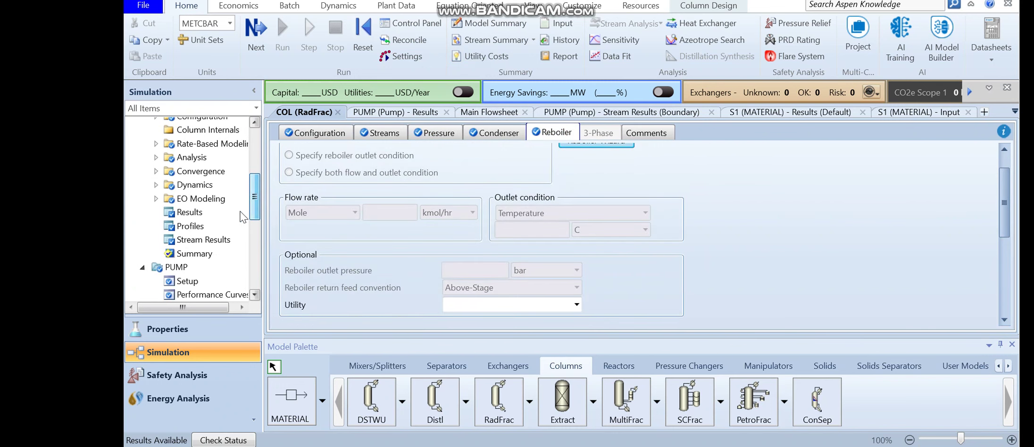
{"action": "left_click", "coordinate": [212, 216]}
{"action": "left_click_drag", "start_coordinate": [255, 205], "coordinate": [261, 166]}
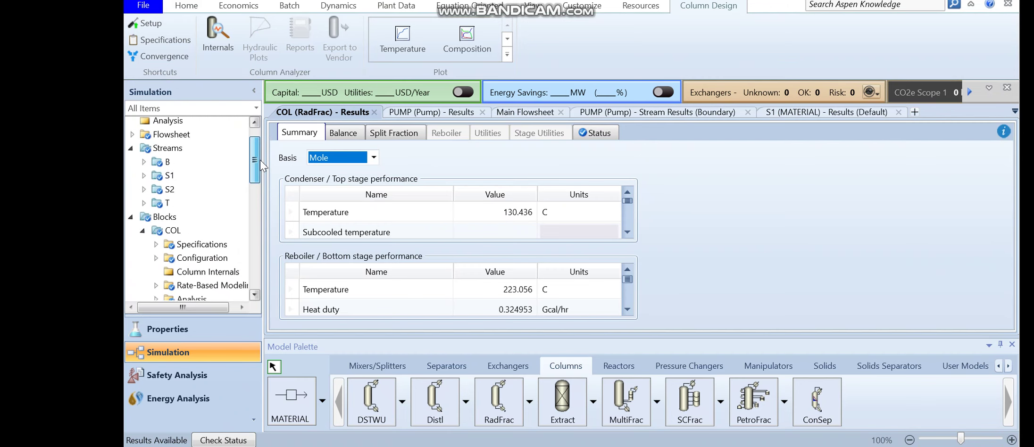
{"action": "scroll", "coordinate": [203, 174], "scroll_direction": "down", "scroll_amount": 1}
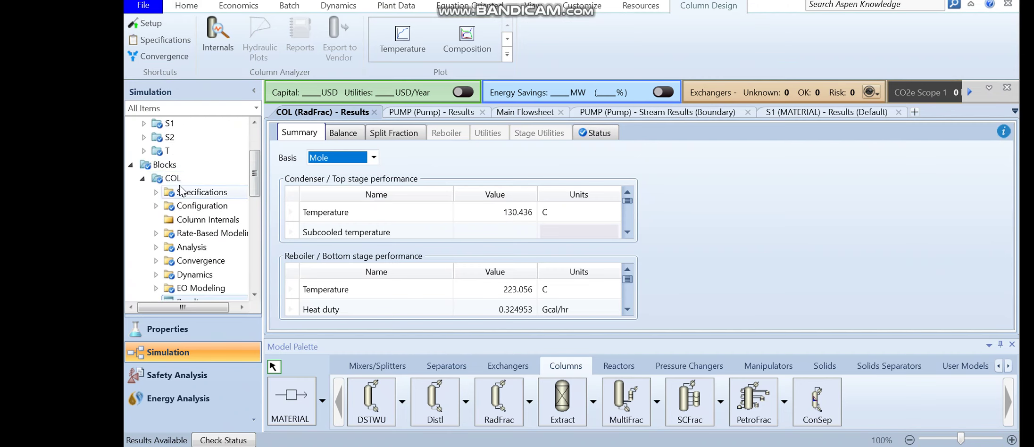
{"action": "scroll", "coordinate": [189, 198], "scroll_direction": "down", "scroll_amount": 3}
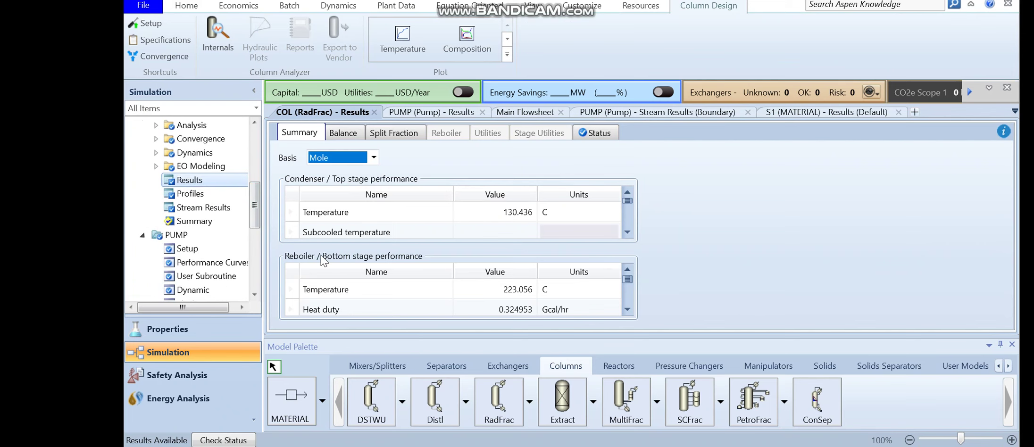
Display the reboiler heat duty in the COL results in GJ/hr
{"action": "left_click", "coordinate": [506, 312]}
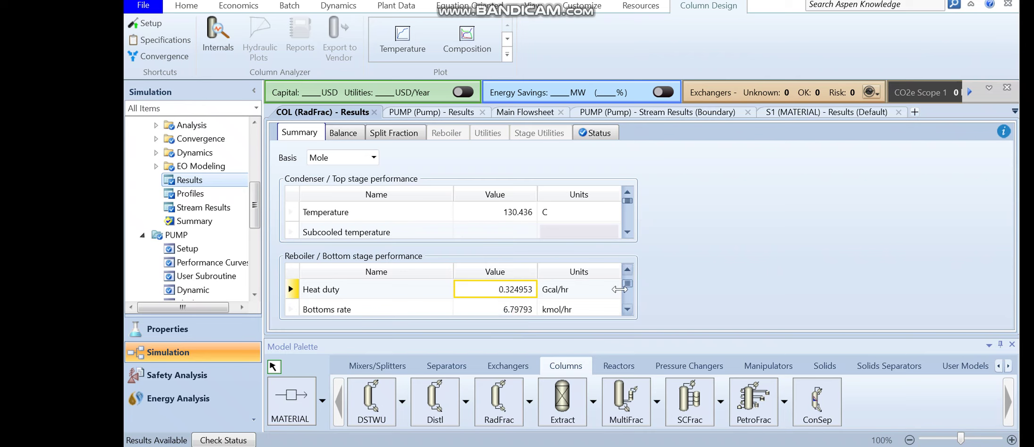
{"action": "left_click", "coordinate": [614, 290]}
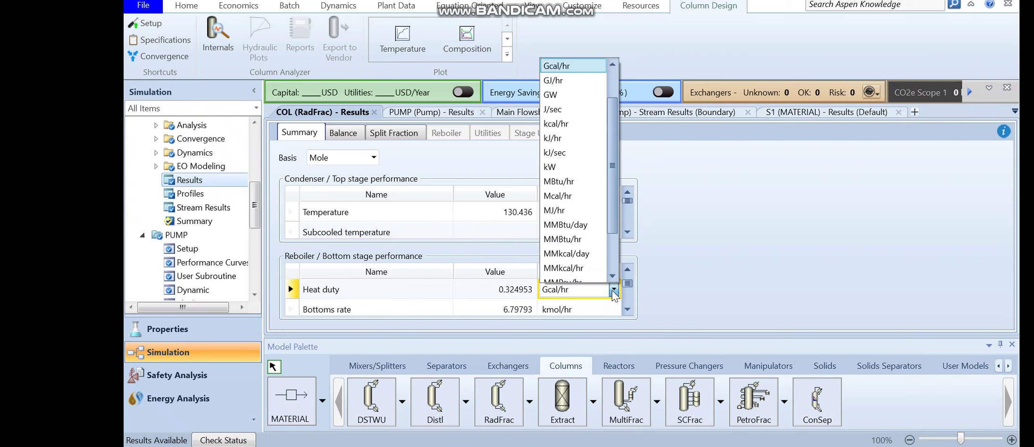
{"action": "left_click", "coordinate": [563, 81]}
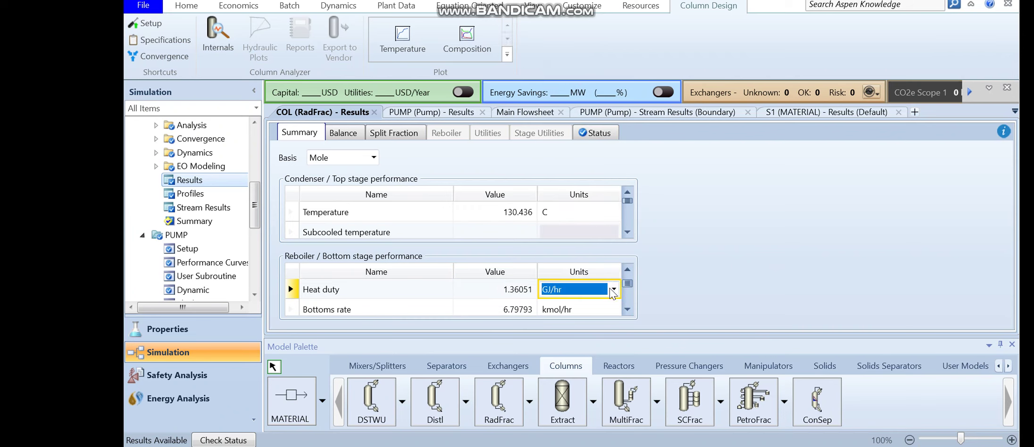
{"action": "left_click", "coordinate": [507, 285]}
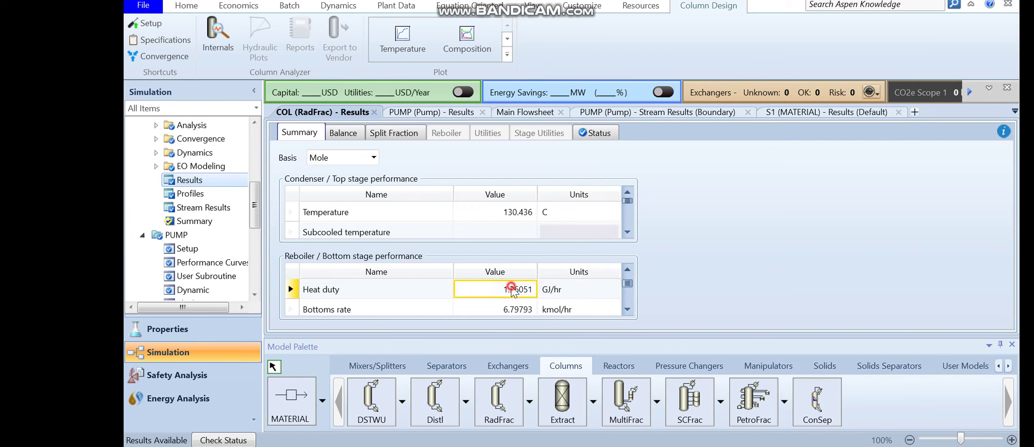
Review the remaining condenser / top stage and reboiler / bottom stage performance rows in the COL results summary
{"action": "left_click", "coordinate": [628, 233]}
{"action": "left_click", "coordinate": [629, 233]}
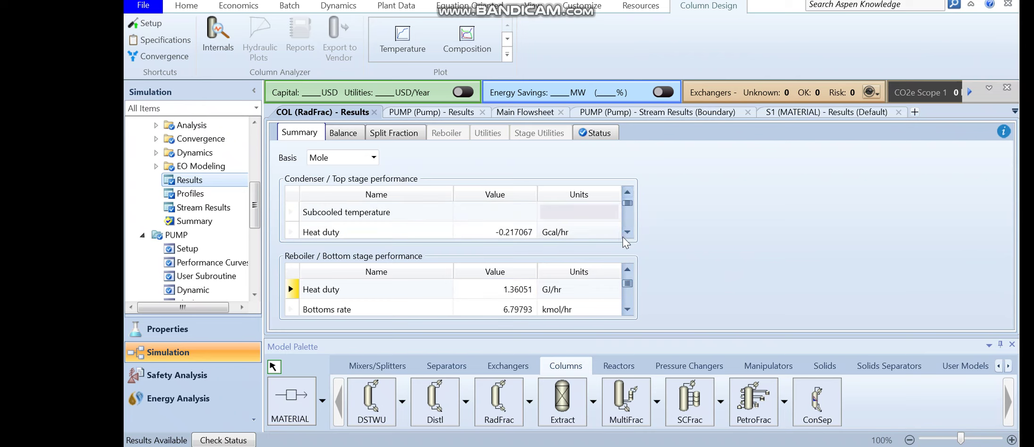
{"action": "left_click", "coordinate": [627, 232]}
{"action": "double_click", "coordinate": [628, 232]}
{"action": "left_click", "coordinate": [628, 232]}
{"action": "left_click", "coordinate": [628, 232]}
{"action": "left_click", "coordinate": [627, 232]}
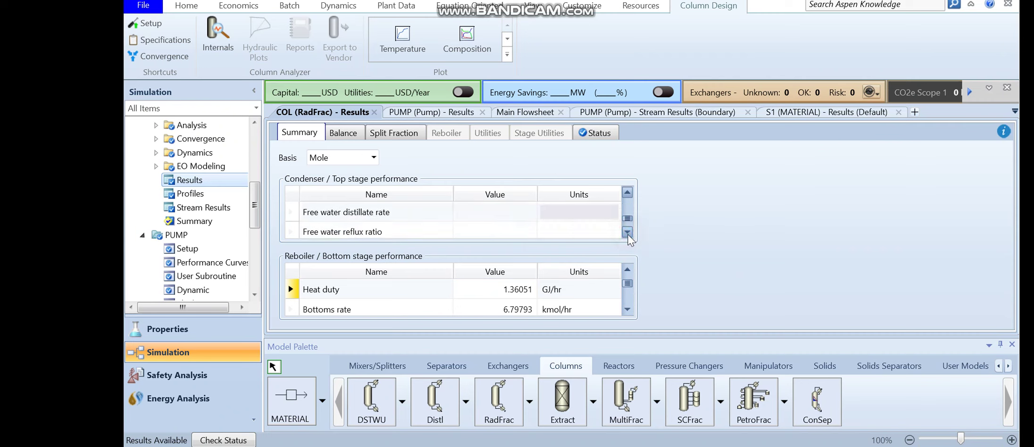
{"action": "left_click", "coordinate": [628, 310]}
{"action": "left_click", "coordinate": [628, 309]}
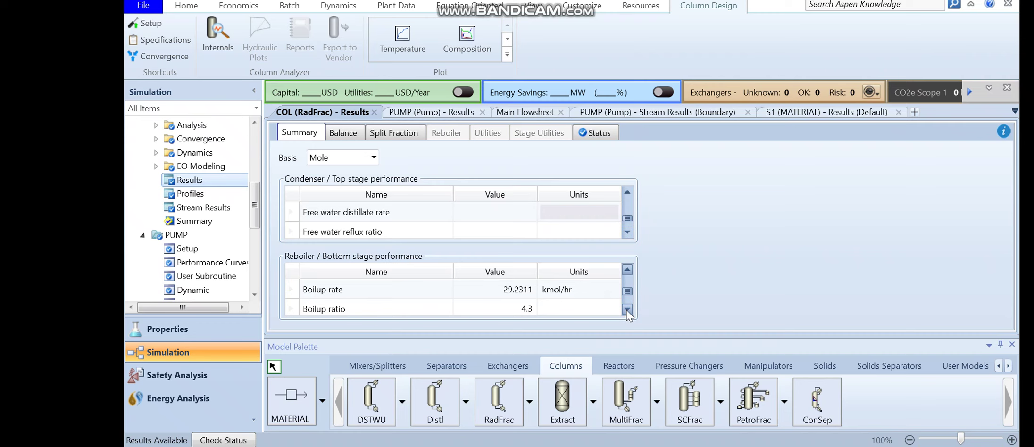
{"action": "left_click", "coordinate": [628, 309]}
{"action": "left_click", "coordinate": [628, 310]}
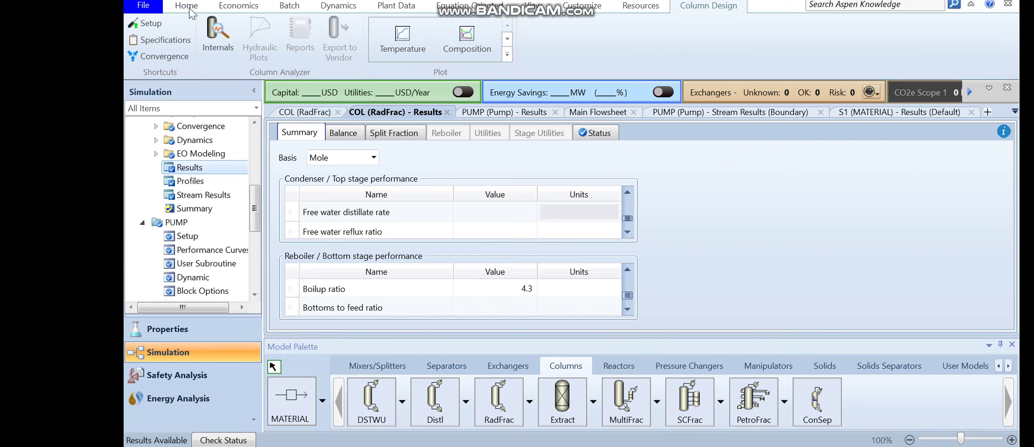
Return to the main flowsheet and turn on the temperature display for all streams
{"action": "left_click", "coordinate": [528, 7]}
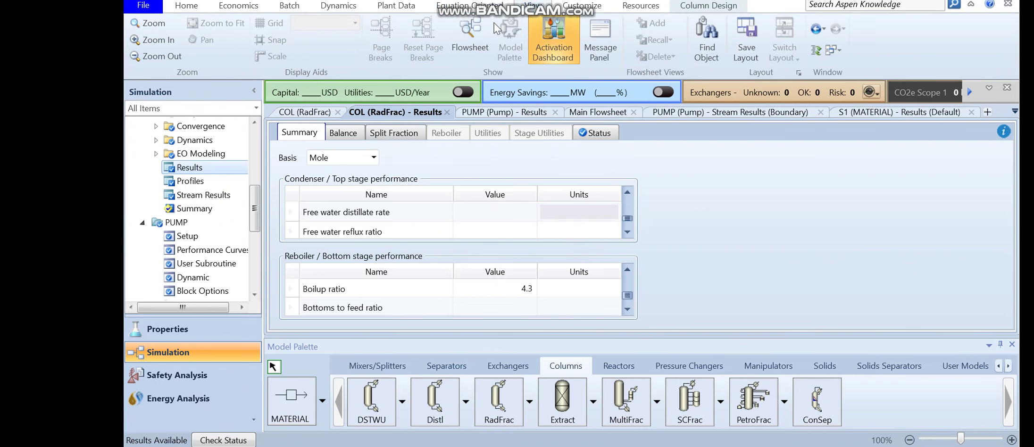
{"action": "left_click", "coordinate": [469, 34]}
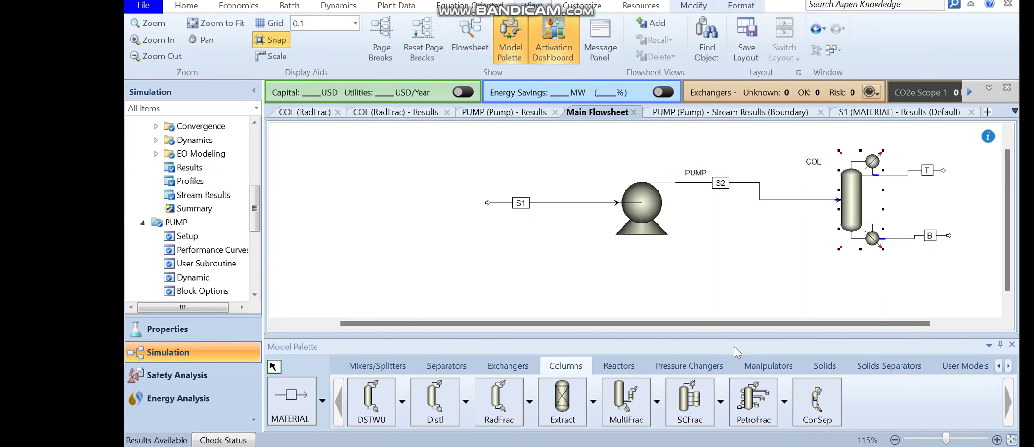
{"action": "scroll", "coordinate": [869, 271], "scroll_direction": "right", "scroll_amount": 2}
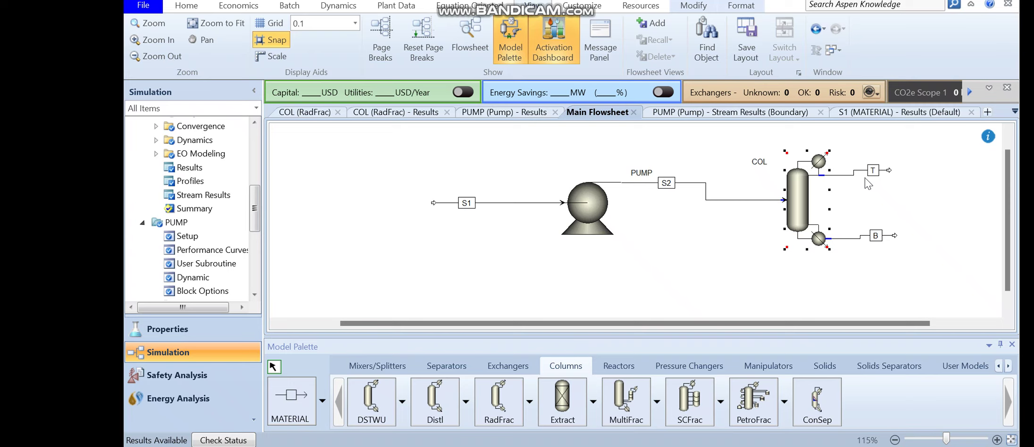
{"action": "left_click", "coordinate": [694, 5]}
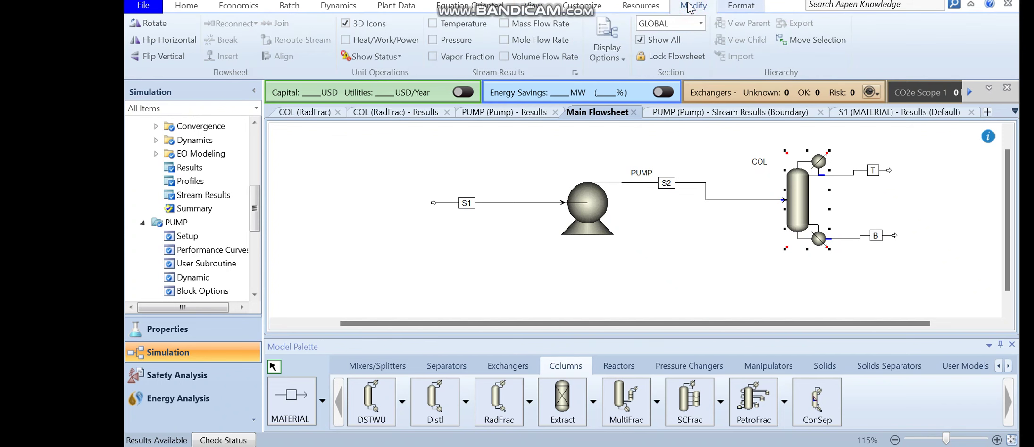
{"action": "left_click", "coordinate": [433, 24]}
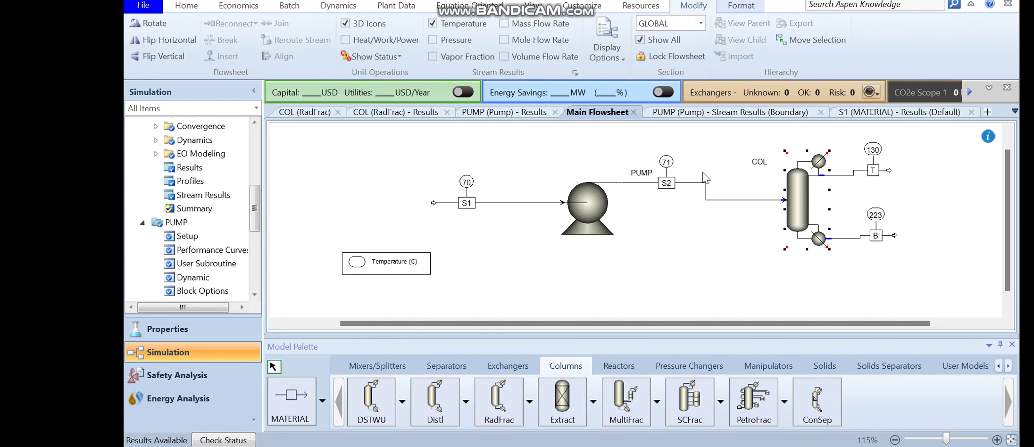
Try displaying stream pressures and mass flow rates on the flowsheet, hiding each again after viewing
{"action": "left_click", "coordinate": [433, 40]}
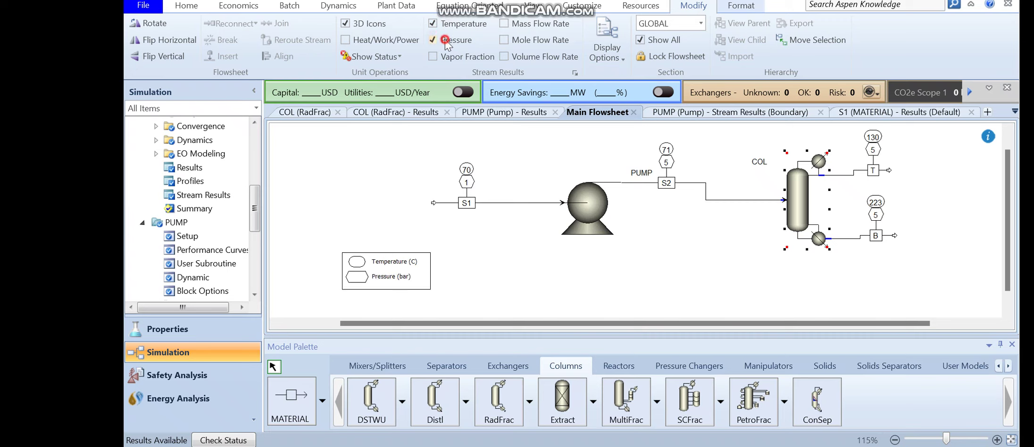
{"action": "left_click", "coordinate": [445, 41]}
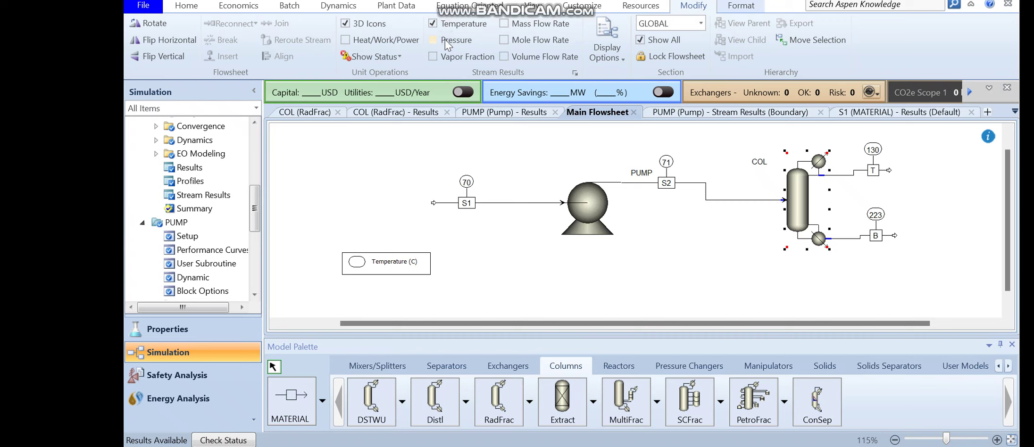
{"action": "left_click", "coordinate": [504, 23]}
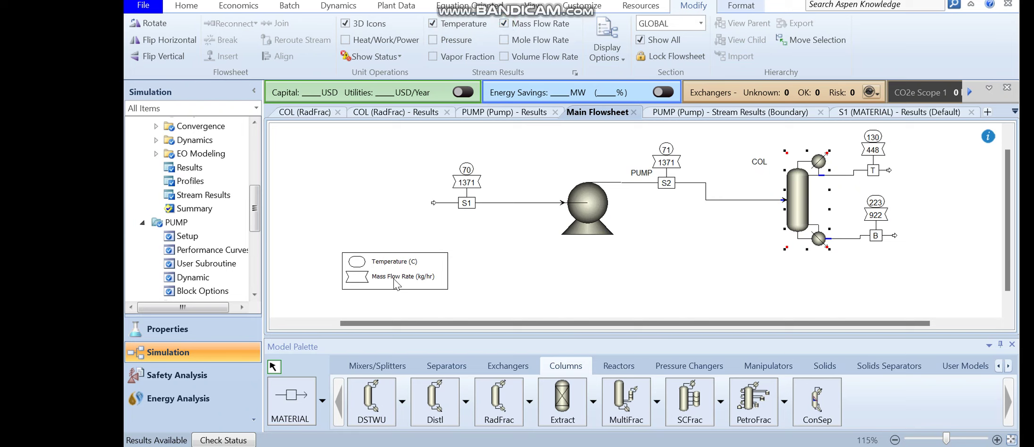
{"action": "left_click", "coordinate": [504, 24]}
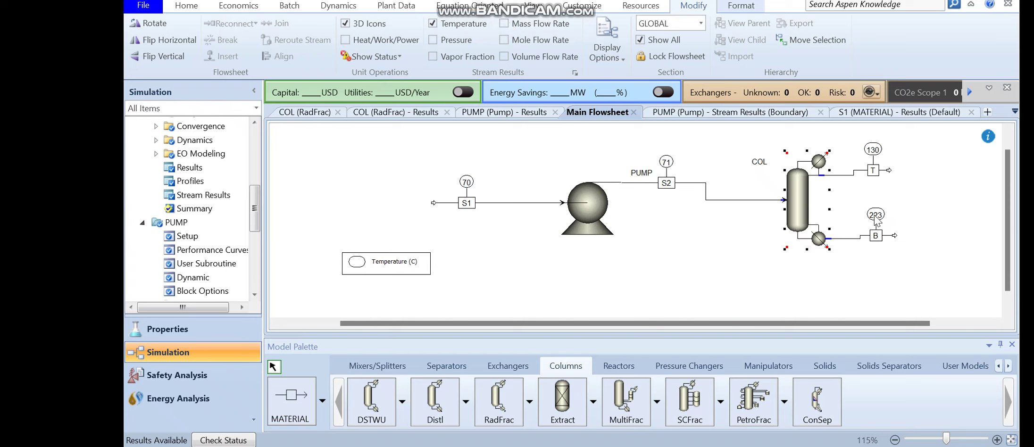
Shift the end of stream B slightly, place a Heater block just beyond it and name the block COOLER
{"action": "left_click_drag", "start_coordinate": [895, 236], "coordinate": [901, 241]}
{"action": "left_click", "coordinate": [797, 297]}
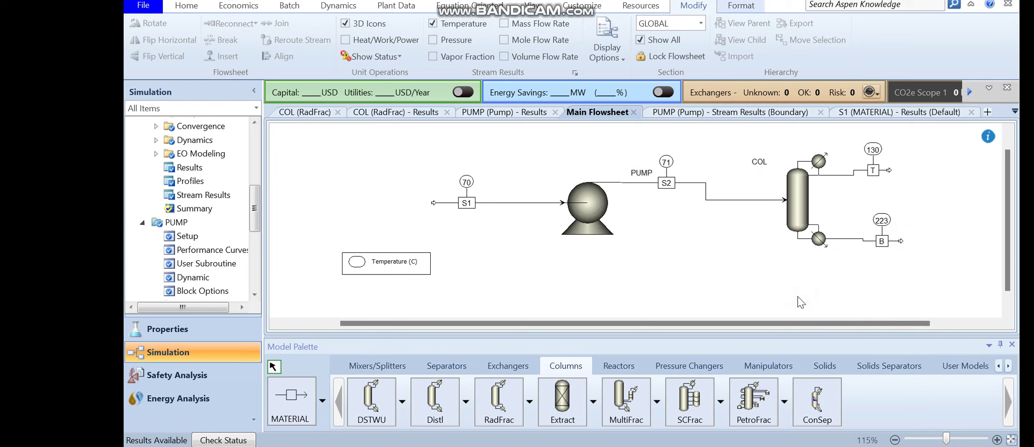
{"action": "left_click", "coordinate": [508, 367]}
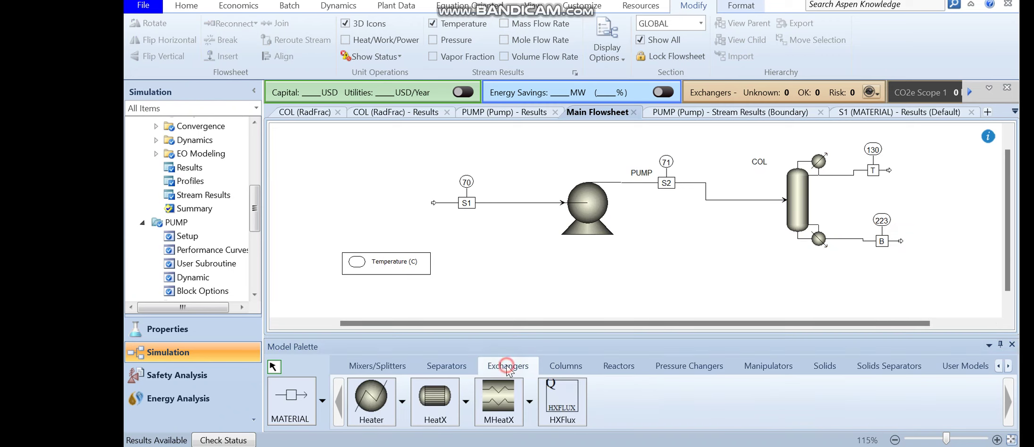
{"action": "left_click", "coordinate": [375, 402]}
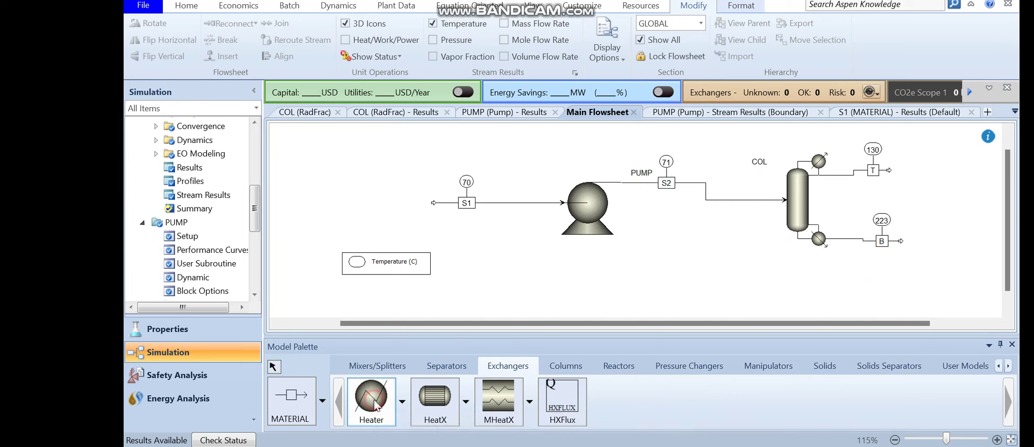
{"action": "left_click", "coordinate": [940, 242]}
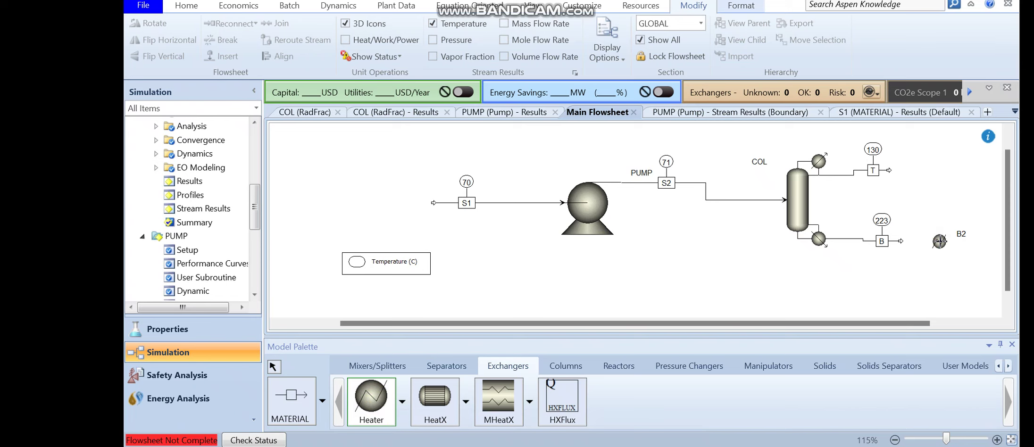
{"action": "right_click", "coordinate": [945, 211]}
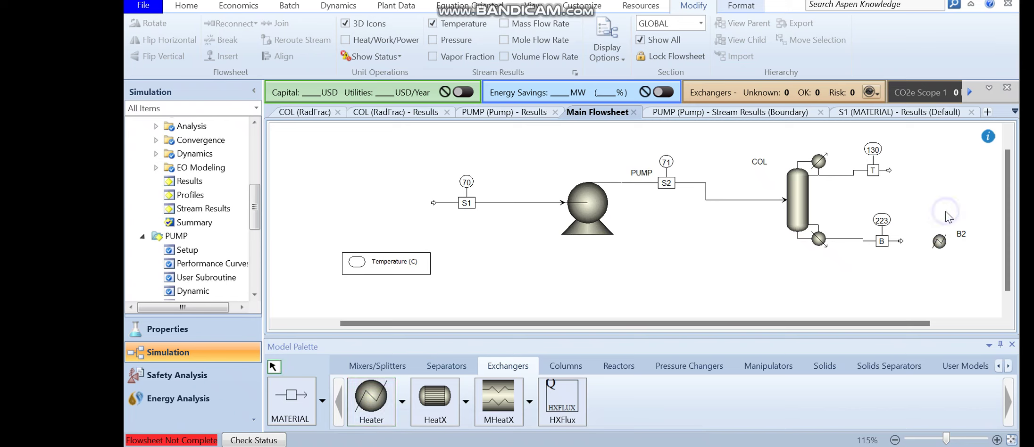
{"action": "left_click", "coordinate": [965, 236]}
{"action": "type", "text": "COOLER"}
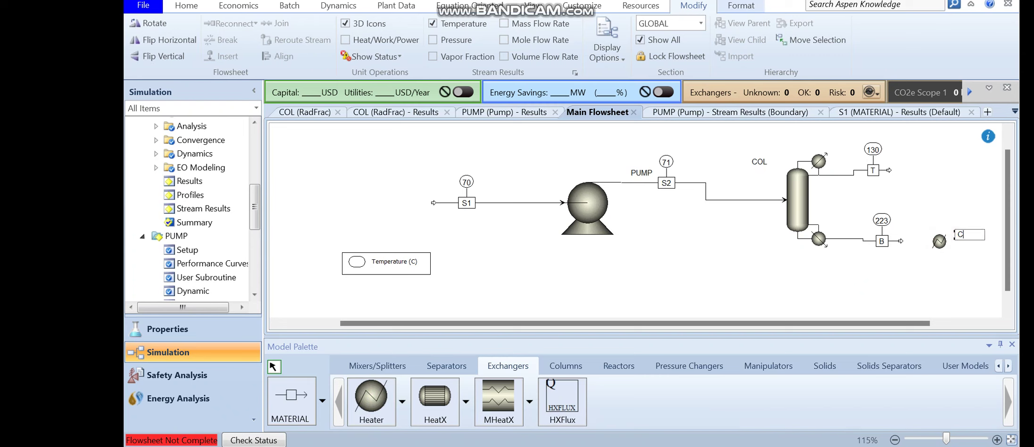
{"action": "key", "text": "Return"}
Connect stream B to the inlet of COOLER and draw a material product stream from its outlet
{"action": "left_click", "coordinate": [900, 242]}
{"action": "left_click_drag", "start_coordinate": [900, 241], "coordinate": [930, 242]}
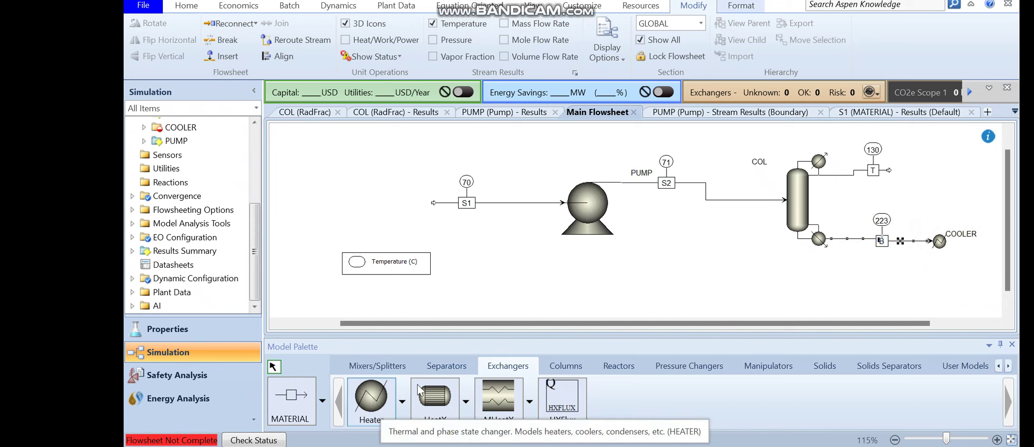
{"action": "left_click", "coordinate": [285, 410]}
{"action": "left_click", "coordinate": [950, 239]}
{"action": "left_click", "coordinate": [995, 245]}
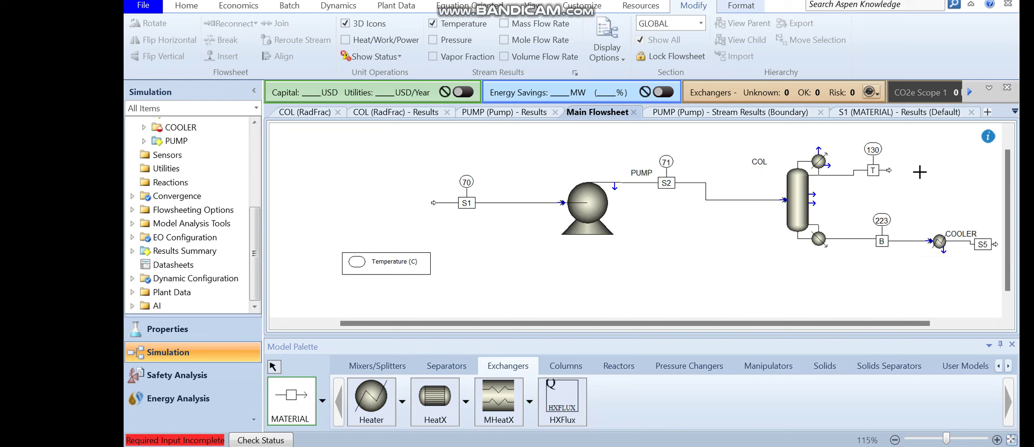
{"action": "key", "text": "Escape"}
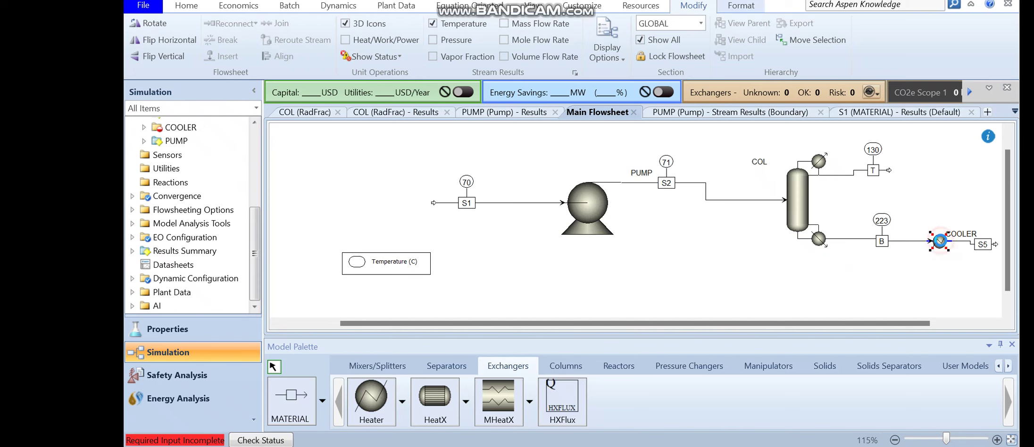
Specify COOLER with an outlet temperature of 25 C and a pressure of 0 bar
{"action": "double_click", "coordinate": [941, 243]}
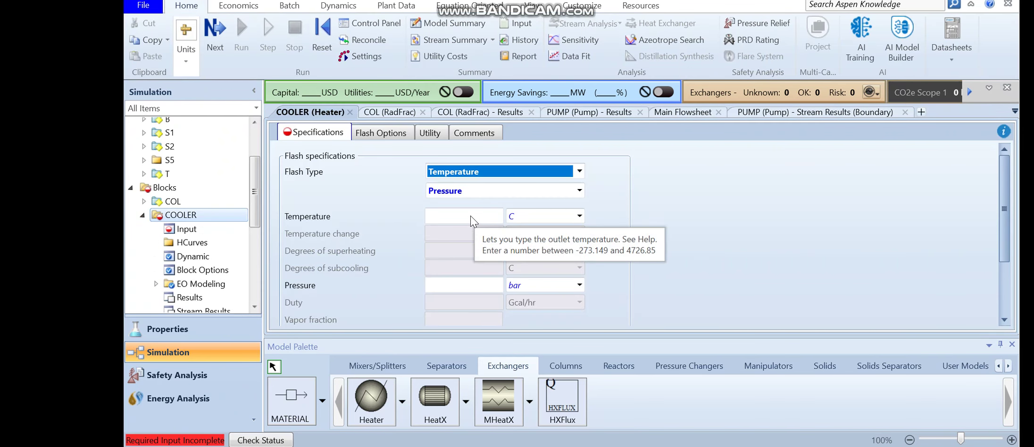
{"action": "left_click", "coordinate": [473, 221]}
{"action": "type", "text": "25"}
{"action": "left_click", "coordinate": [484, 287]}
{"action": "type", "text": "0"}
{"action": "key", "text": "Return"}
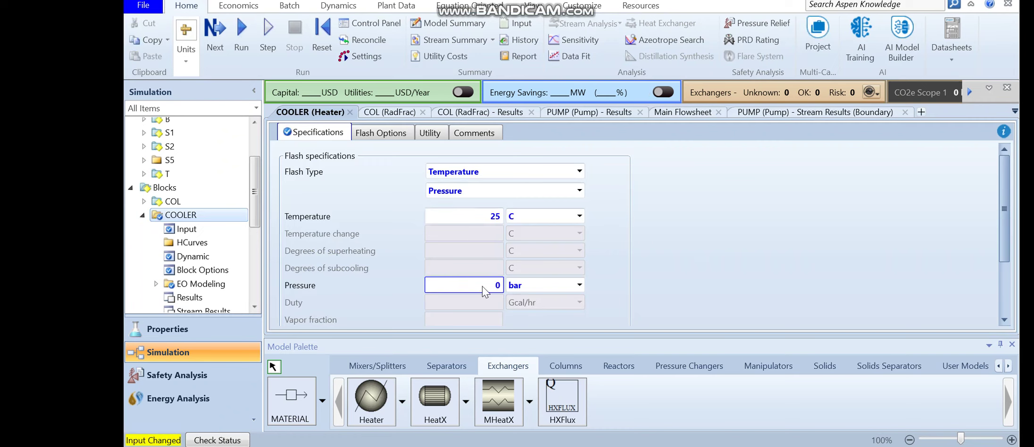
Try pressure specifications of -1 bar and 1 bar for COOLER
{"action": "left_click", "coordinate": [483, 287]}
{"action": "key", "text": "BackSpace"}
{"action": "type", "text": "-1"}
{"action": "key", "text": "Return"}
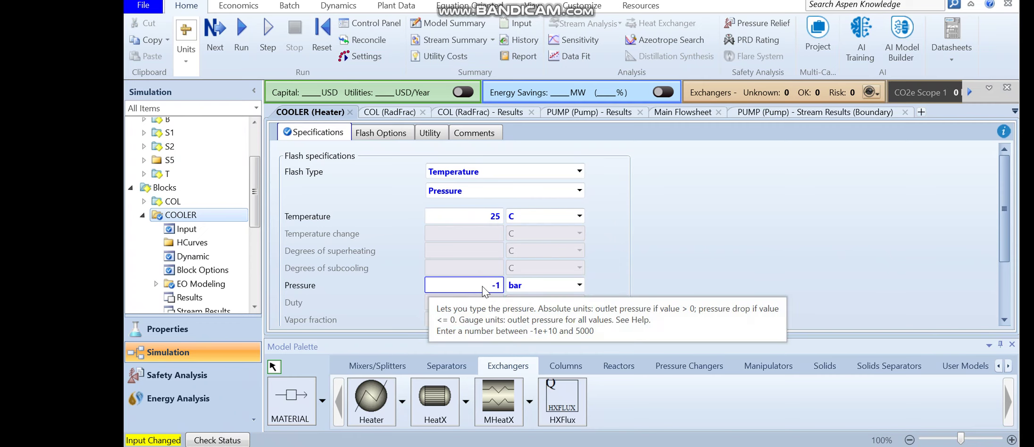
{"action": "double_click", "coordinate": [483, 286]}
{"action": "type", "text": "1"}
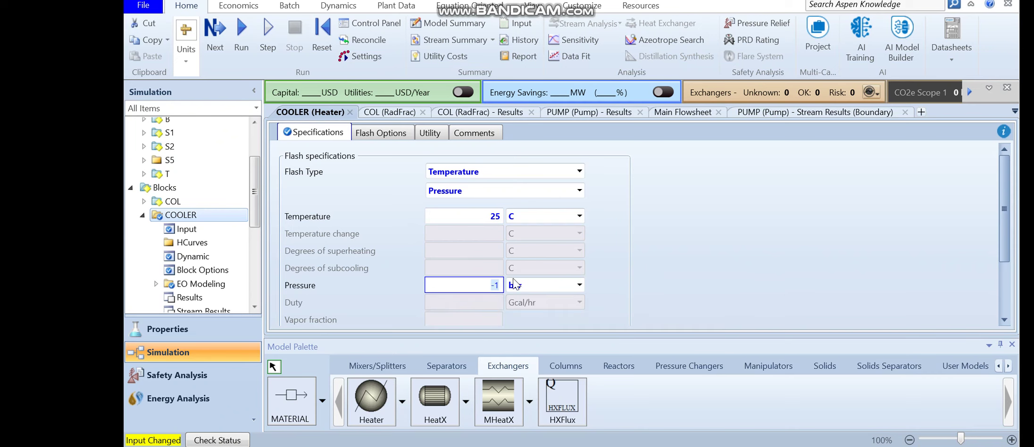
{"action": "key", "text": "Return"}
{"action": "left_click", "coordinate": [711, 263]}
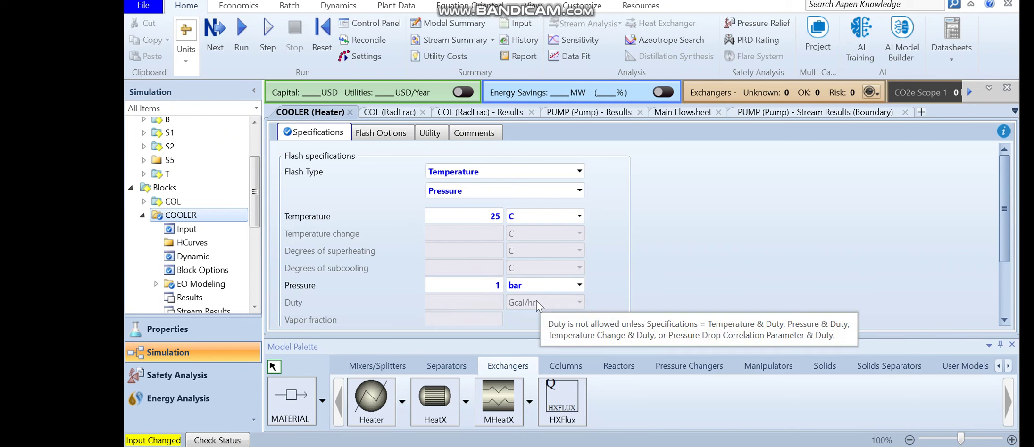
Set the COOLER pressure to 0 bar and run the simulation
{"action": "double_click", "coordinate": [473, 286]}
{"action": "type", "text": "0"}
{"action": "key", "text": "Return"}
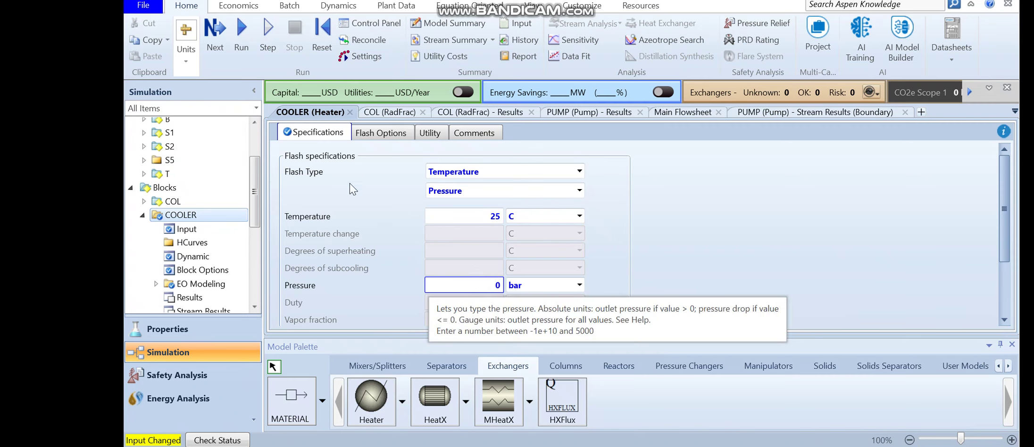
{"action": "left_click", "coordinate": [249, 37]}
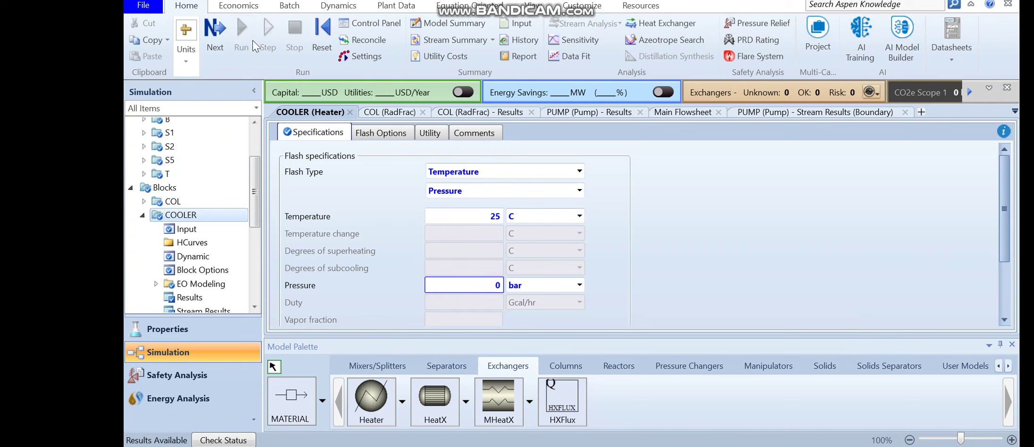
Read questions Q7 and Q8 in the Word document, and return to the main flowsheet in Aspen Plus
{"action": "left_click", "coordinate": [531, 7]}
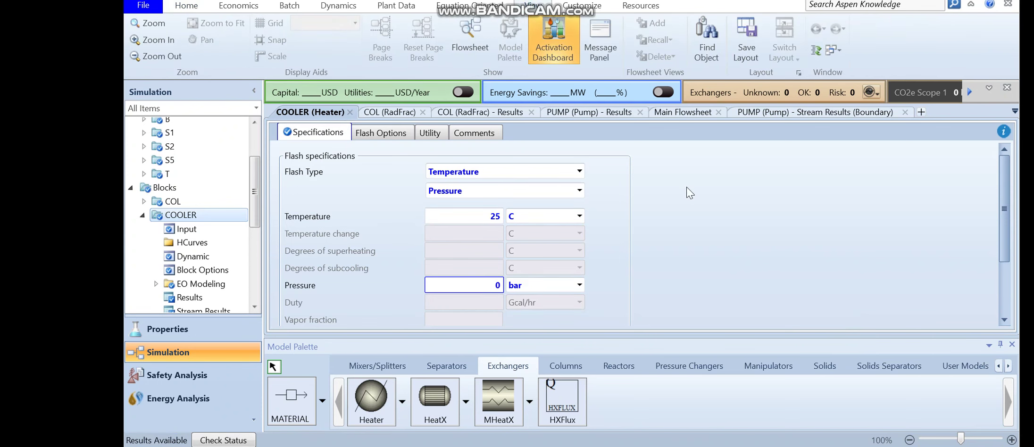
{"action": "key", "text": "alt+Tab"}
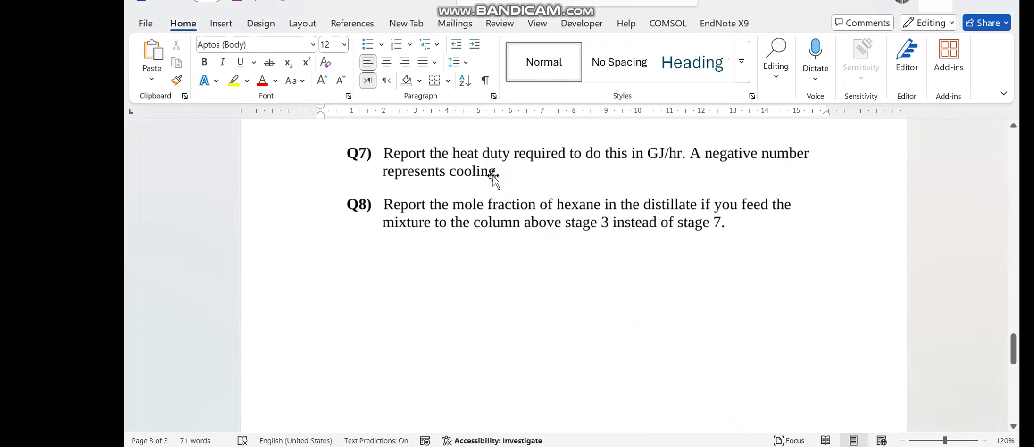
{"action": "left_click", "coordinate": [554, 223]}
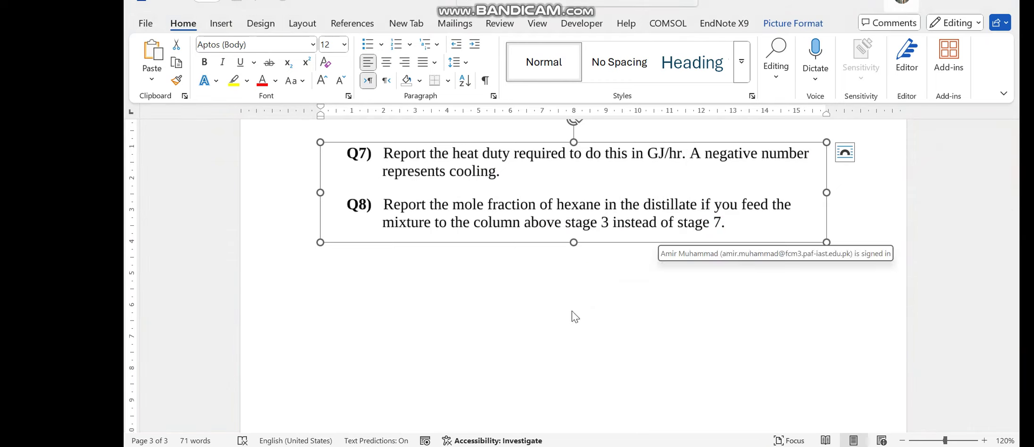
{"action": "left_click", "coordinate": [684, 173]}
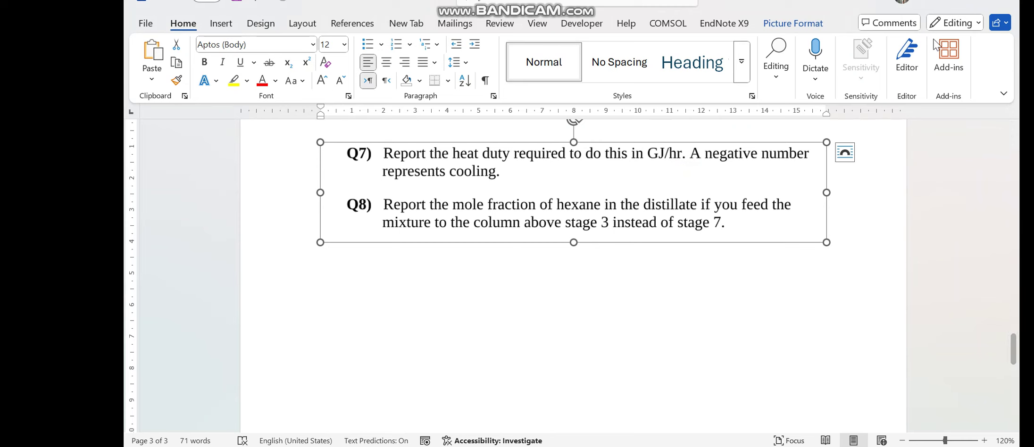
{"action": "left_click", "coordinate": [936, 3]}
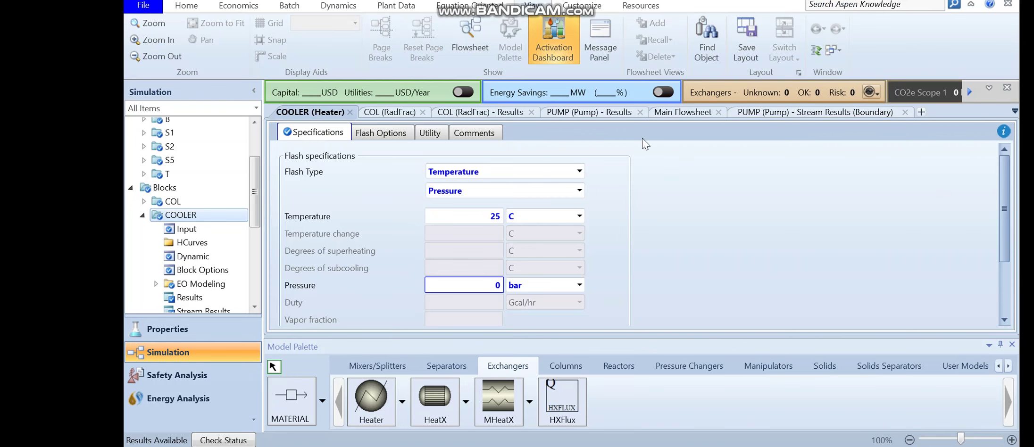
{"action": "left_click", "coordinate": [479, 38]}
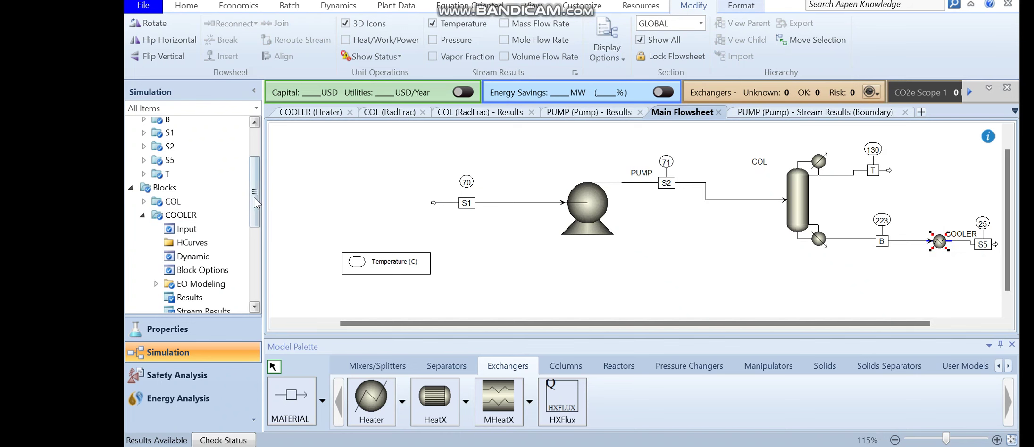
Open the results summary of the COOLER block and display its heat duty in kW
{"action": "scroll", "coordinate": [257, 208], "scroll_direction": "down", "scroll_amount": 1}
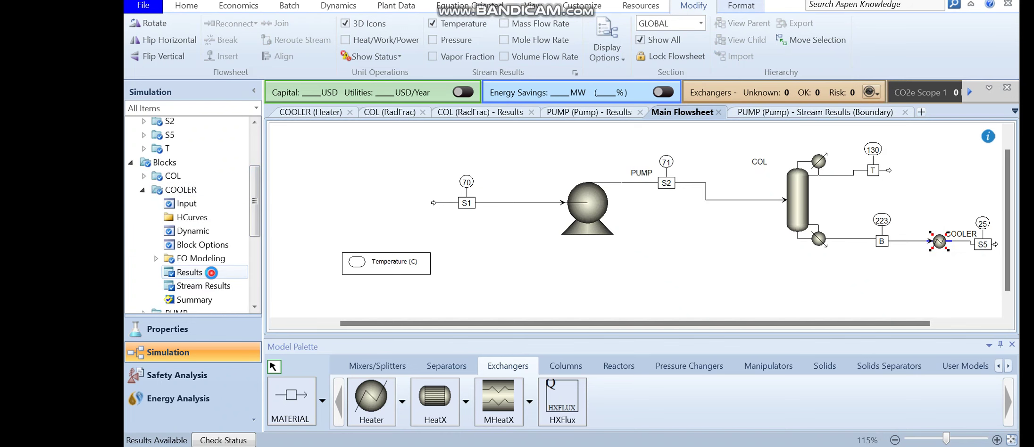
{"action": "double_click", "coordinate": [208, 273]}
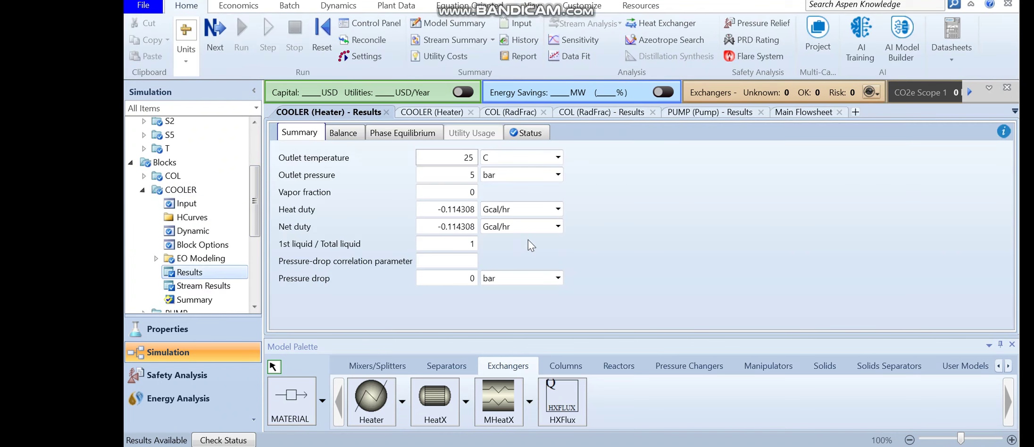
{"action": "left_click", "coordinate": [516, 210]}
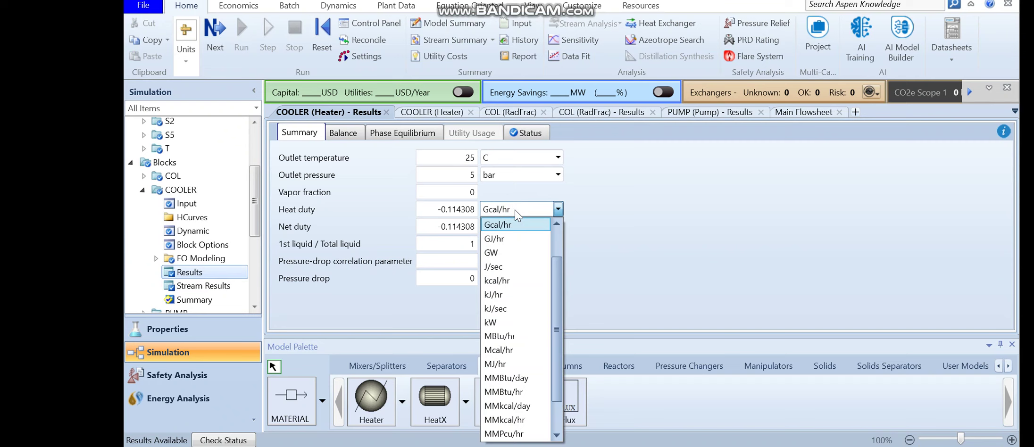
{"action": "key", "text": "Down"}
{"action": "key", "text": "Return"}
{"action": "left_click", "coordinate": [518, 210]}
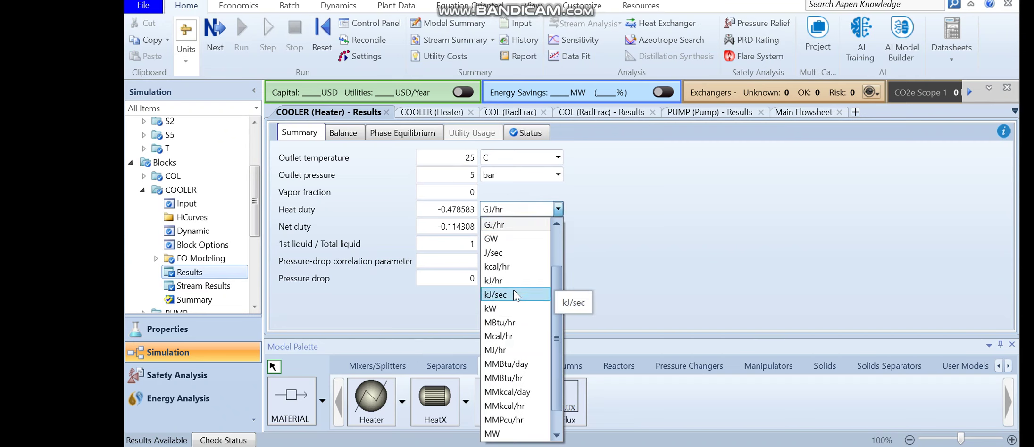
{"action": "left_click", "coordinate": [502, 309]}
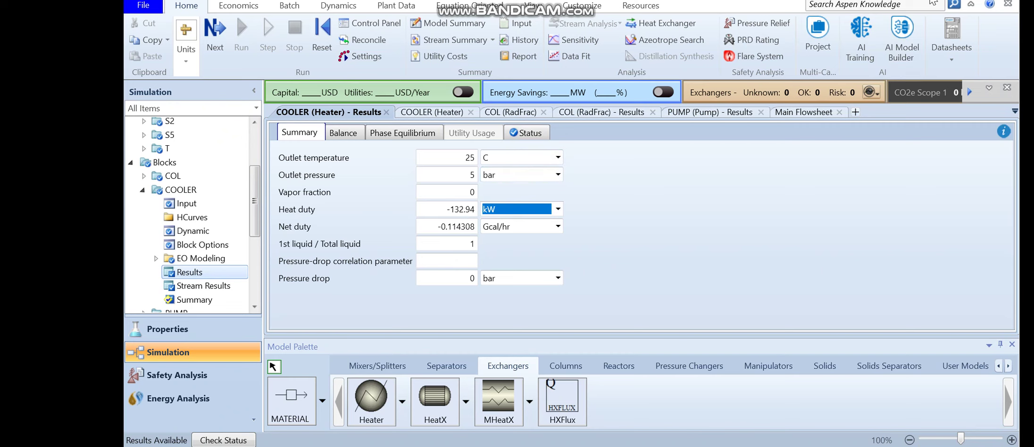
{"action": "left_click", "coordinate": [933, 3]}
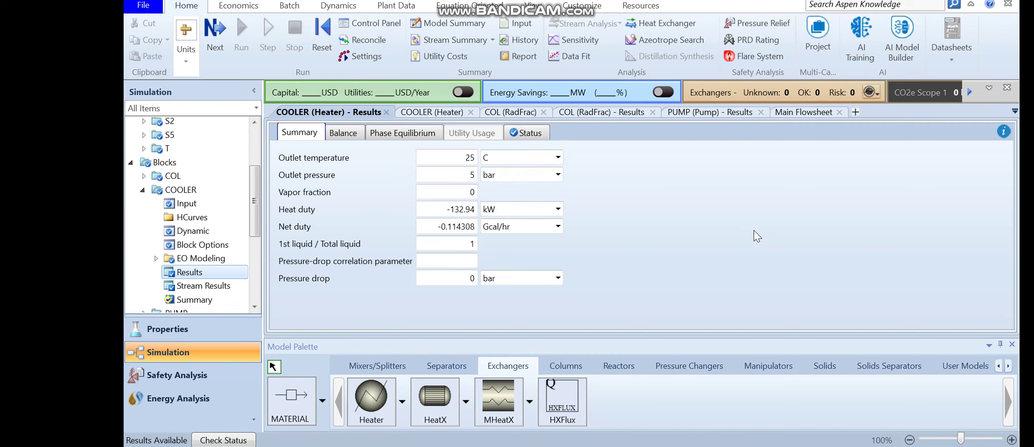